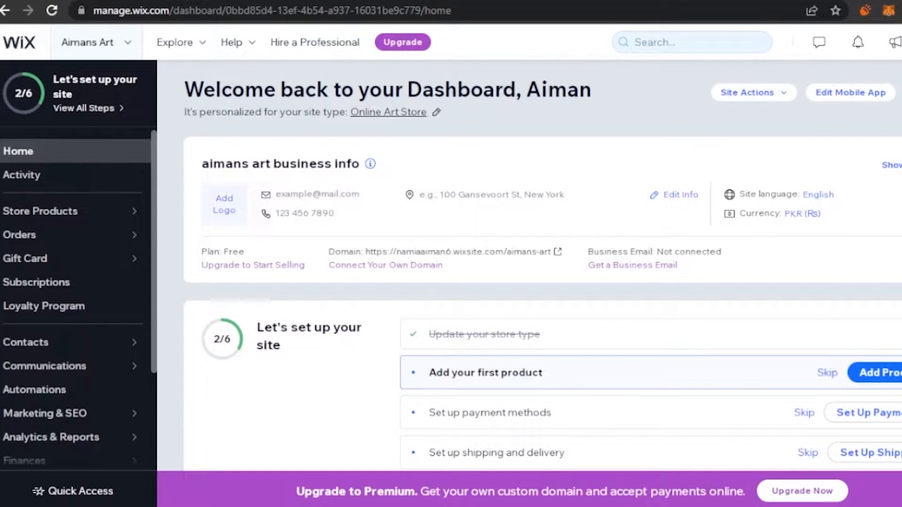
{"action": "left_click", "coordinate": [883, 68]}
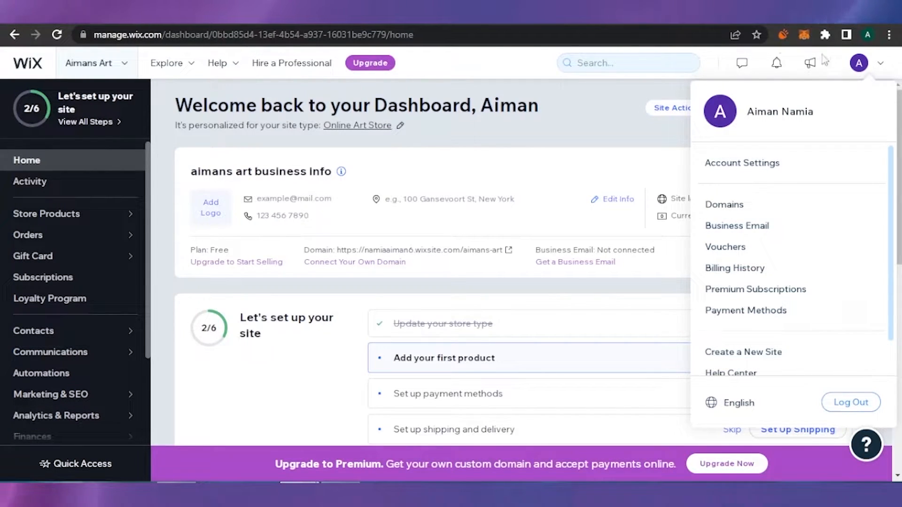
{"action": "left_click", "coordinate": [884, 67]}
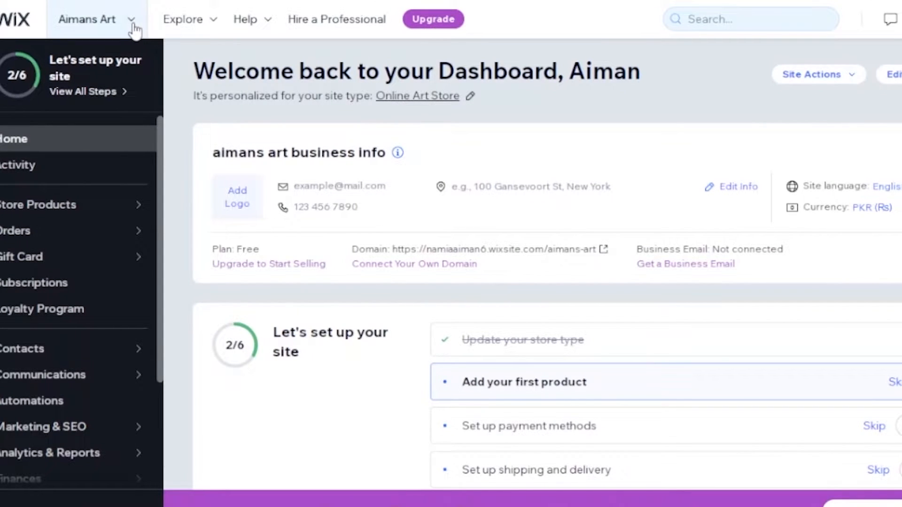
Step: Create a new site, set its website type to Portfolio, and begin with a template
{"action": "left_click", "coordinate": [134, 29]}
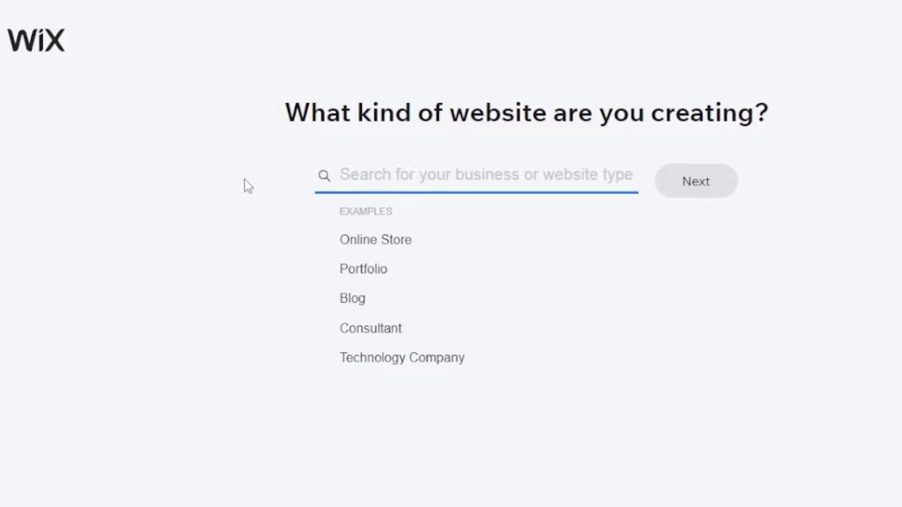
{"action": "left_click", "coordinate": [374, 271]}
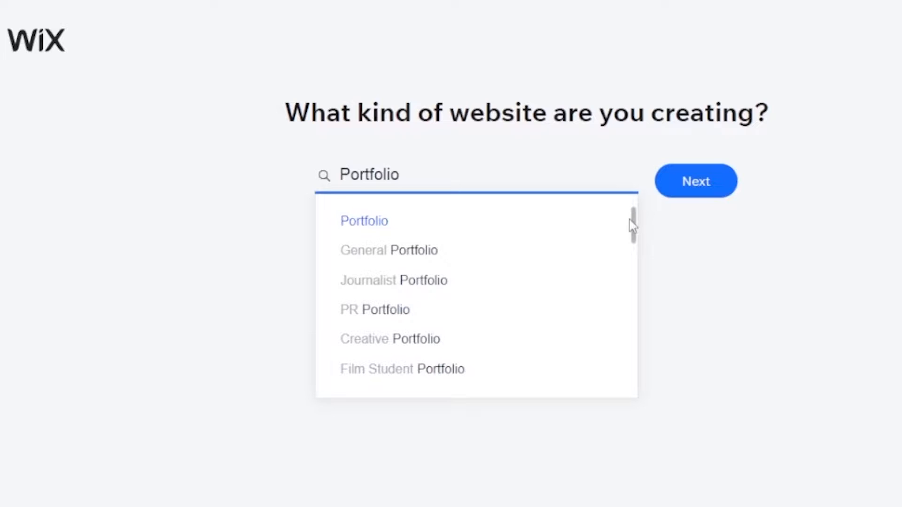
{"action": "mouse_move", "coordinate": [633, 219]}
{"action": "left_mouse_down"}
{"action": "mouse_move", "coordinate": [634, 247]}
{"action": "mouse_move", "coordinate": [633, 210]}
{"action": "left_mouse_up"}
{"action": "key", "text": "Return"}
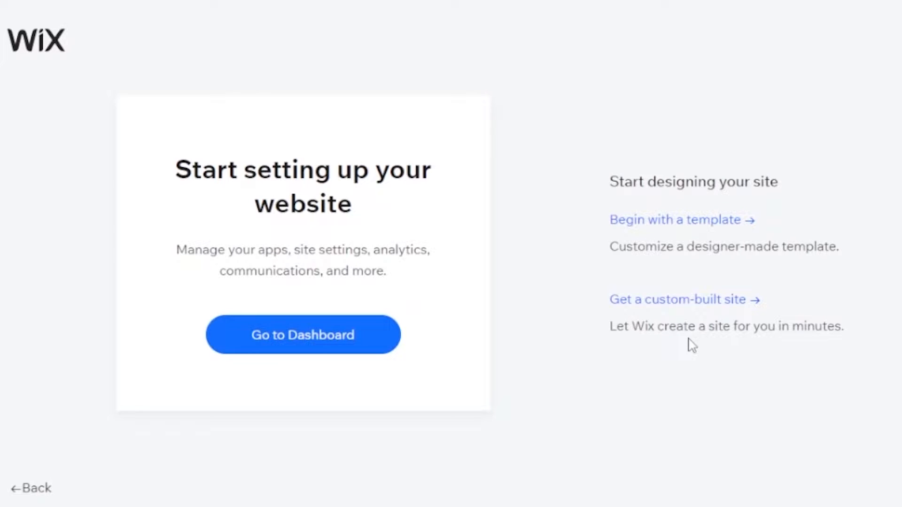
{"action": "left_click", "coordinate": [699, 221]}
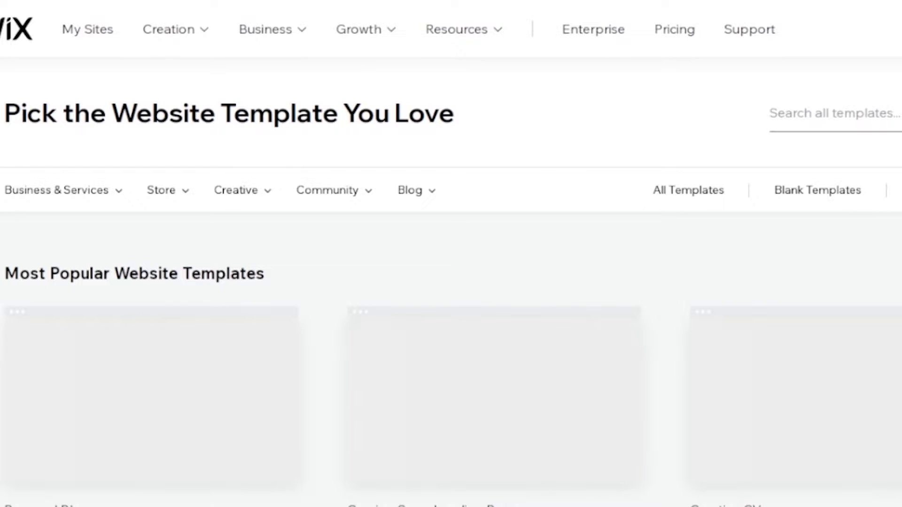
Step: Browse the most popular website templates
{"action": "scroll", "coordinate": [451, 281], "scroll_direction": "down", "scroll_amount": 5}
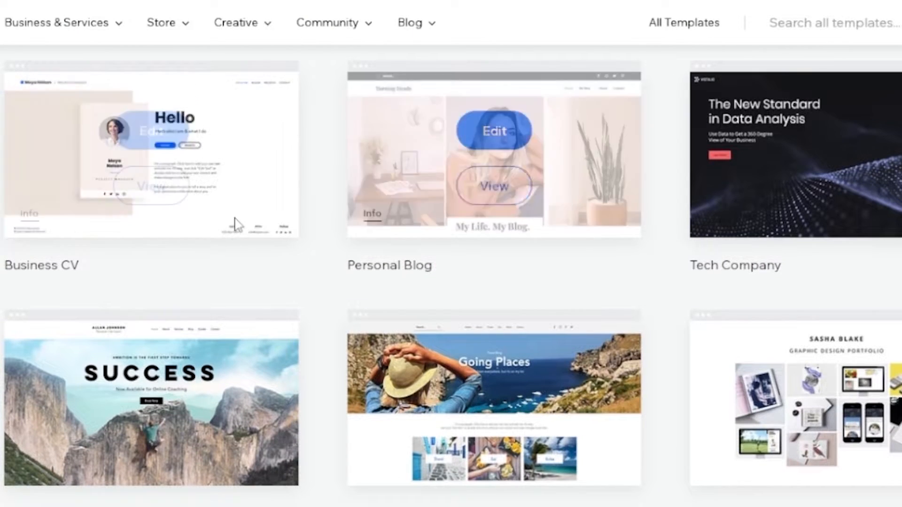
{"action": "scroll", "coordinate": [451, 273], "scroll_direction": "down", "scroll_amount": 1}
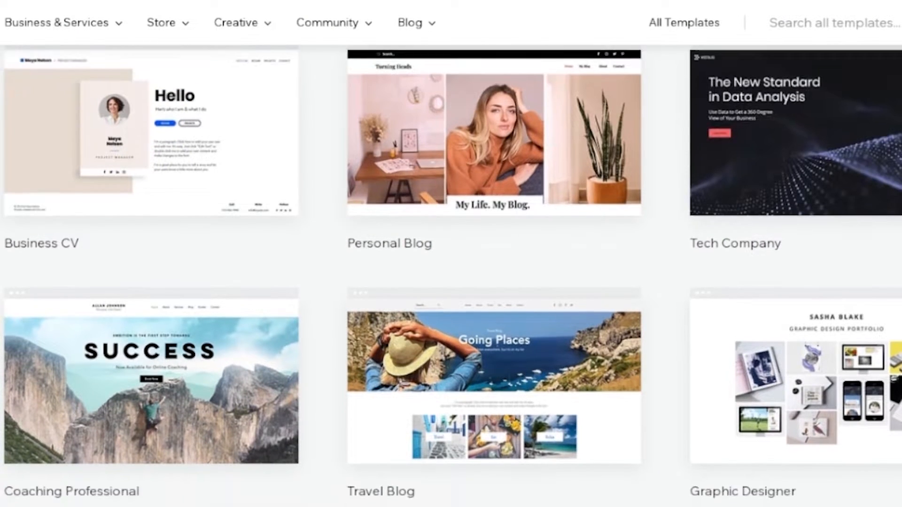
{"action": "scroll", "coordinate": [451, 272], "scroll_direction": "down", "scroll_amount": 5}
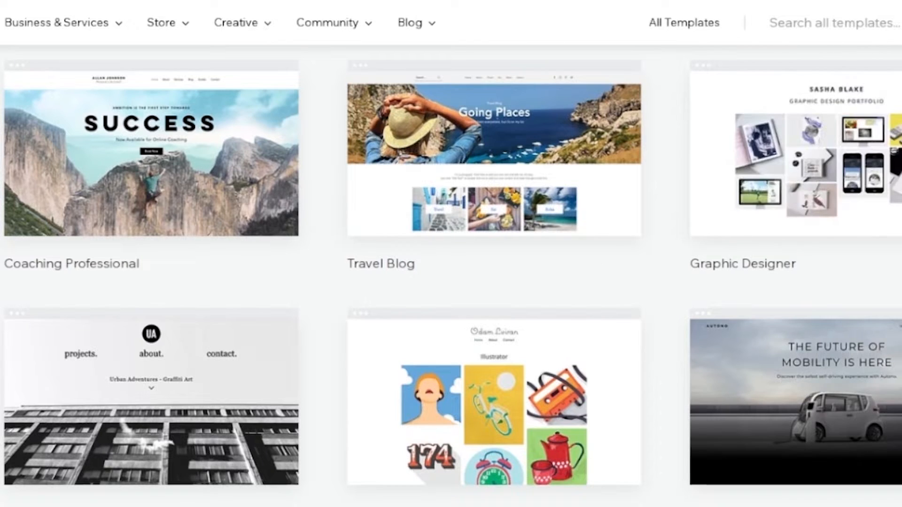
{"action": "scroll", "coordinate": [543, 342], "scroll_direction": "down", "scroll_amount": 3}
{"action": "mouse_move", "coordinate": [547, 311]}
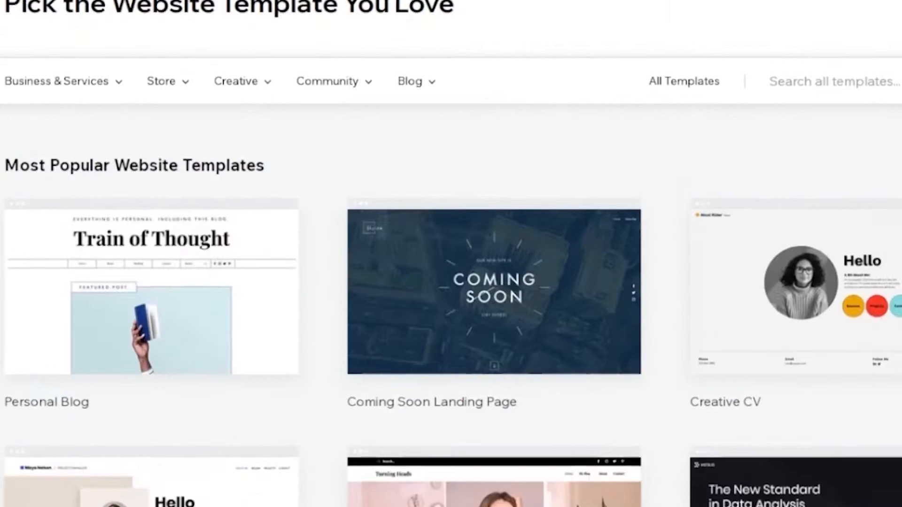
{"action": "scroll", "coordinate": [451, 254], "scroll_direction": "up", "scroll_amount": 3}
Step: Open the Restaurant category of the Business & Services templates in a new browser tab
{"action": "mouse_move", "coordinate": [164, 195]}
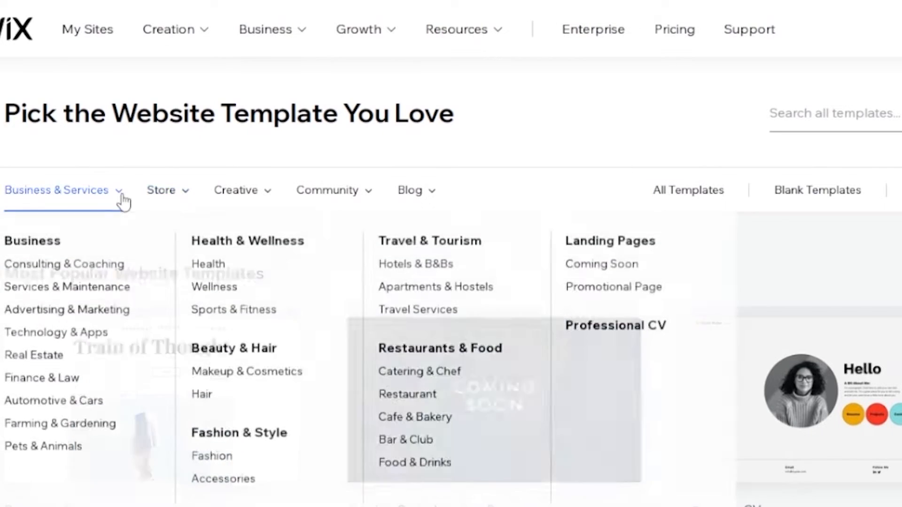
{"action": "mouse_move", "coordinate": [119, 195]}
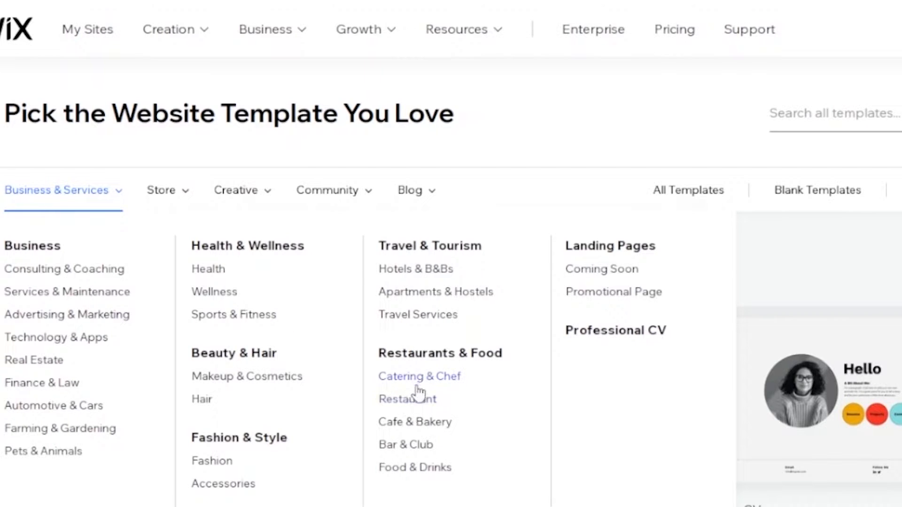
{"action": "right_click", "coordinate": [418, 405]}
{"action": "left_click", "coordinate": [514, 147]}
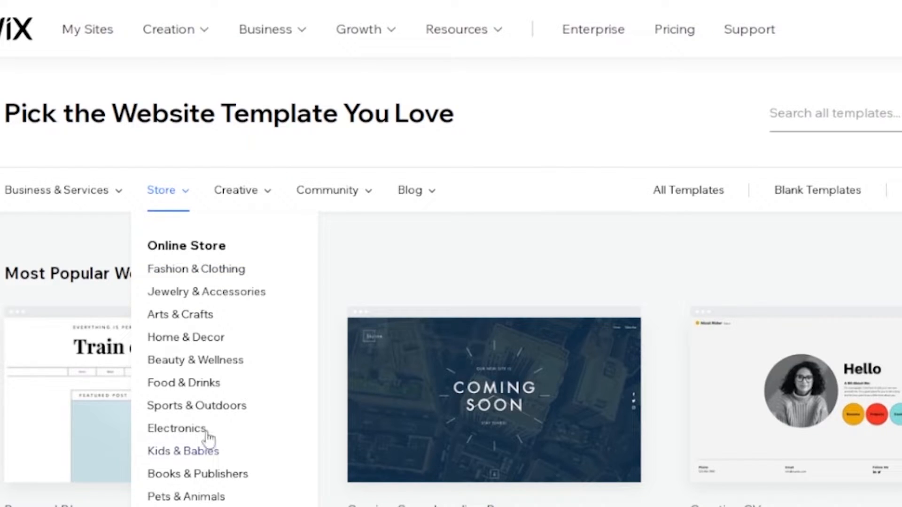
Step: Open the Portfolios category of the Creative templates in a new browser tab
{"action": "mouse_move", "coordinate": [267, 205]}
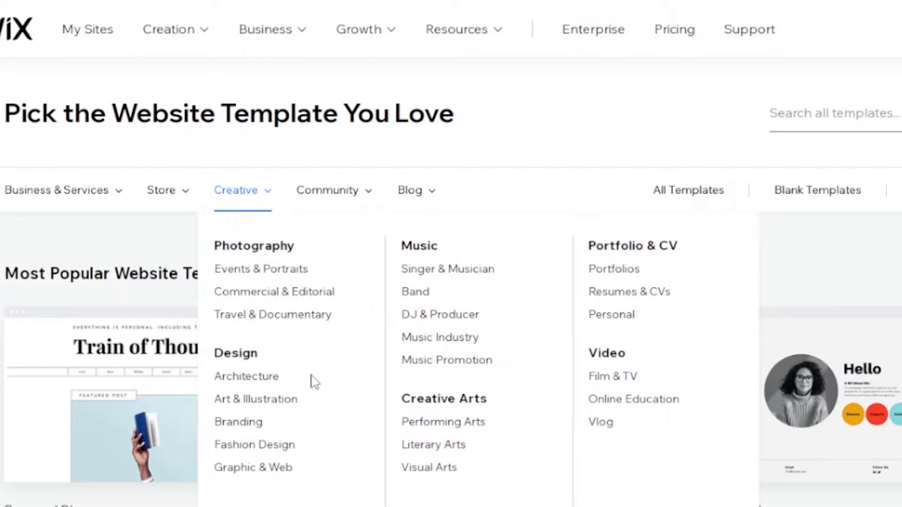
{"action": "right_click", "coordinate": [612, 275]}
{"action": "left_click", "coordinate": [657, 283]}
{"action": "mouse_move", "coordinate": [366, 196]}
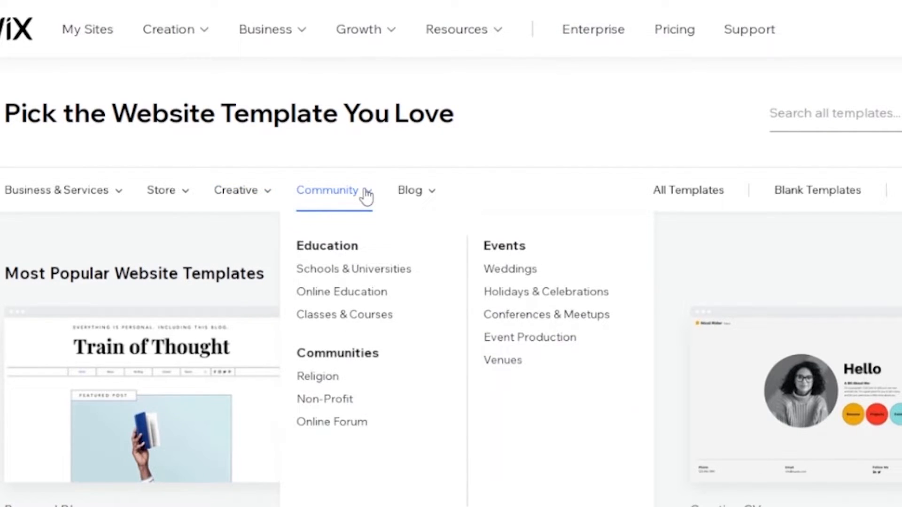
{"action": "mouse_move", "coordinate": [425, 195]}
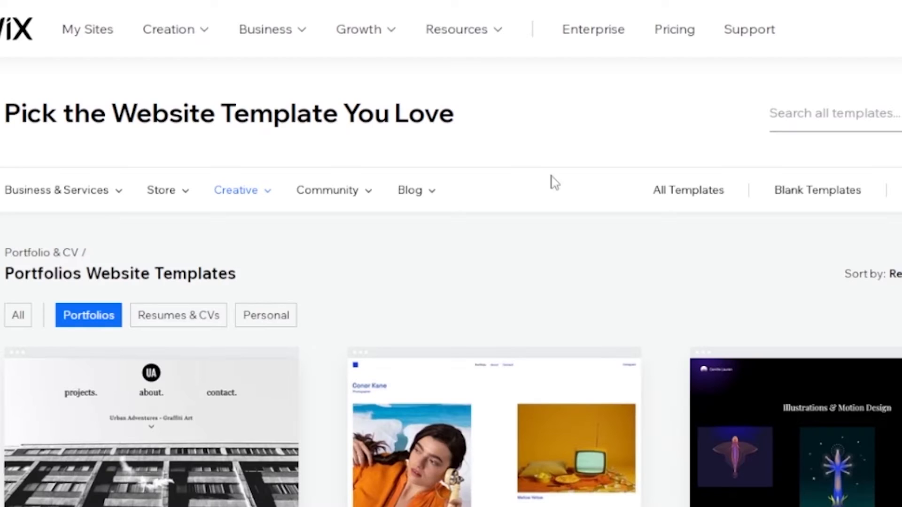
Step: Examine the template selections offered in the Portfolios and Restaurant categories
{"action": "scroll", "coordinate": [451, 282], "scroll_direction": "down", "scroll_amount": 5}
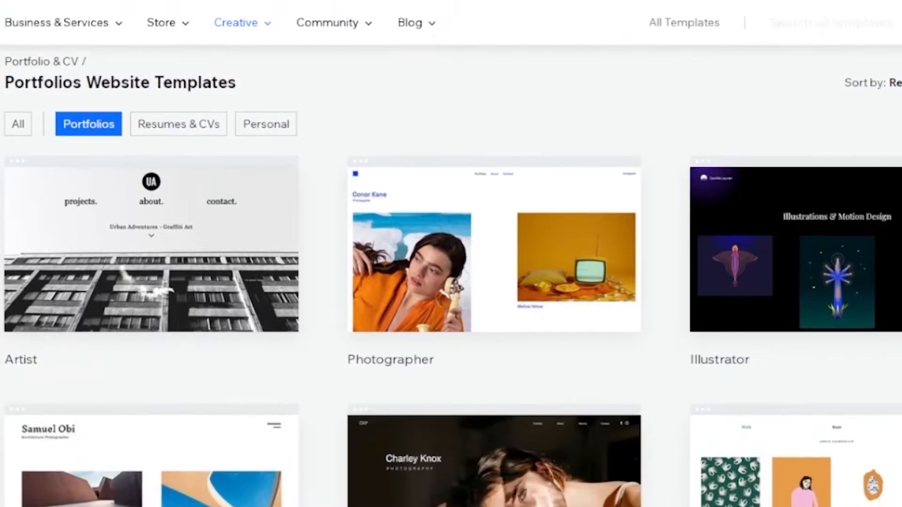
{"action": "mouse_move", "coordinate": [544, 162]}
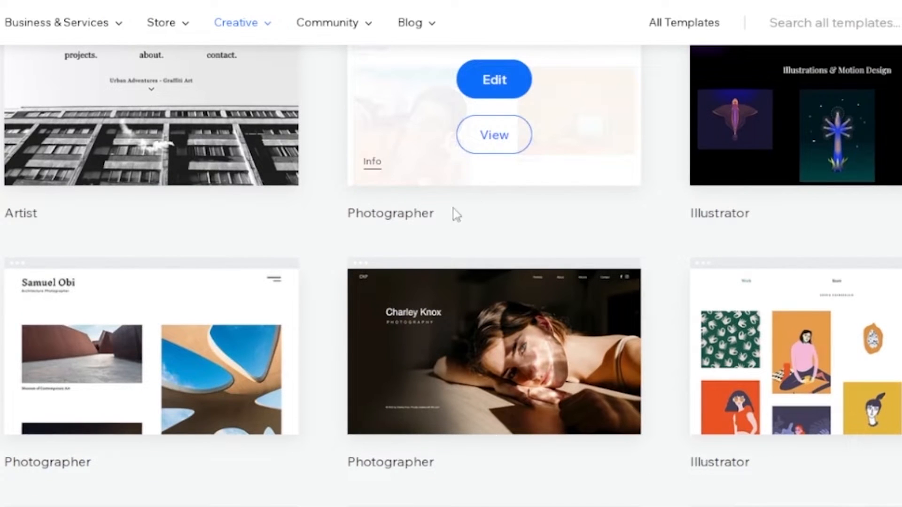
{"action": "mouse_move", "coordinate": [176, 162]}
{"action": "mouse_move", "coordinate": [824, 168]}
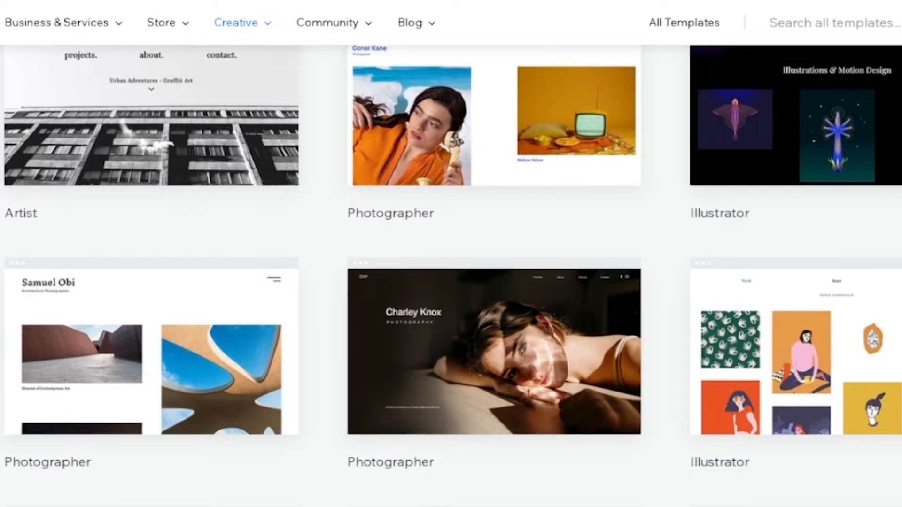
{"action": "scroll", "coordinate": [587, 141], "scroll_direction": "down", "scroll_amount": 10}
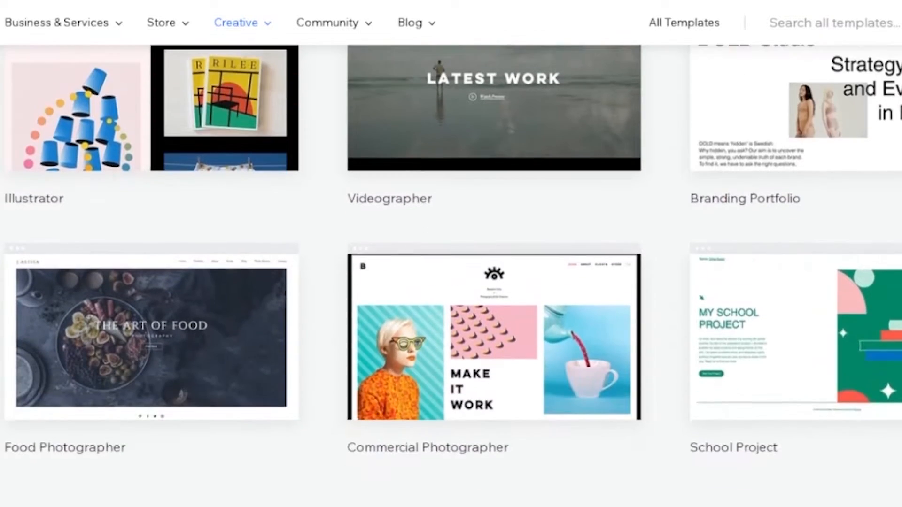
{"action": "mouse_move", "coordinate": [237, 371]}
{"action": "scroll", "coordinate": [494, 306], "scroll_direction": "down", "scroll_amount": 4}
{"action": "scroll", "coordinate": [493, 306], "scroll_direction": "up", "scroll_amount": 3}
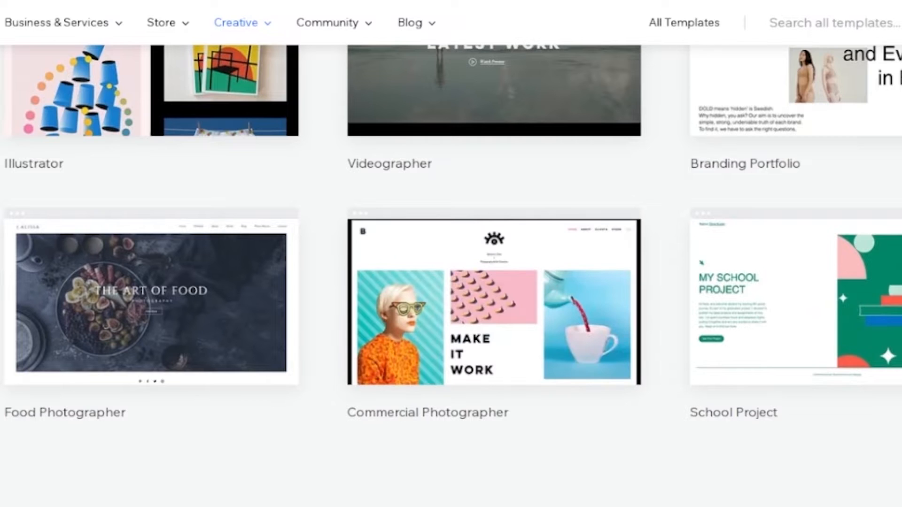
{"action": "scroll", "coordinate": [451, 254], "scroll_direction": "down", "scroll_amount": 5}
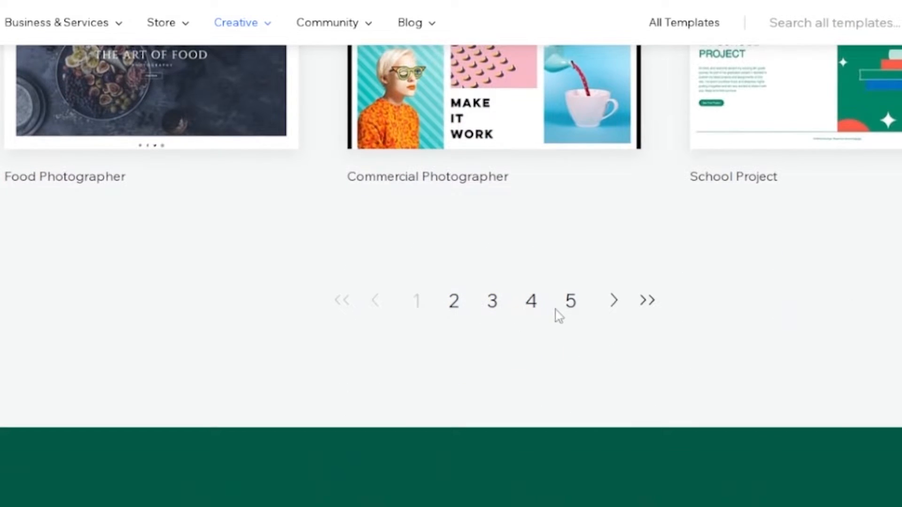
{"action": "scroll", "coordinate": [493, 221], "scroll_direction": "up", "scroll_amount": 10}
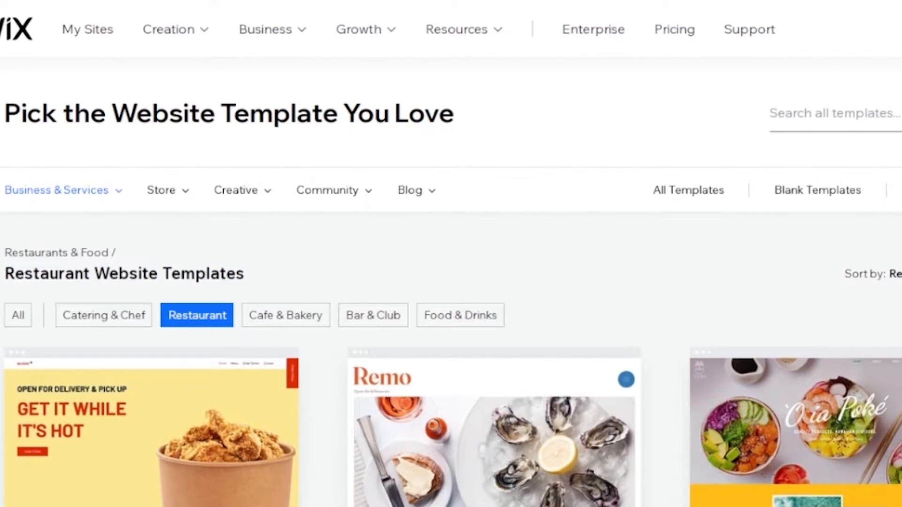
{"action": "scroll", "coordinate": [794, 282], "scroll_direction": "down", "scroll_amount": 4}
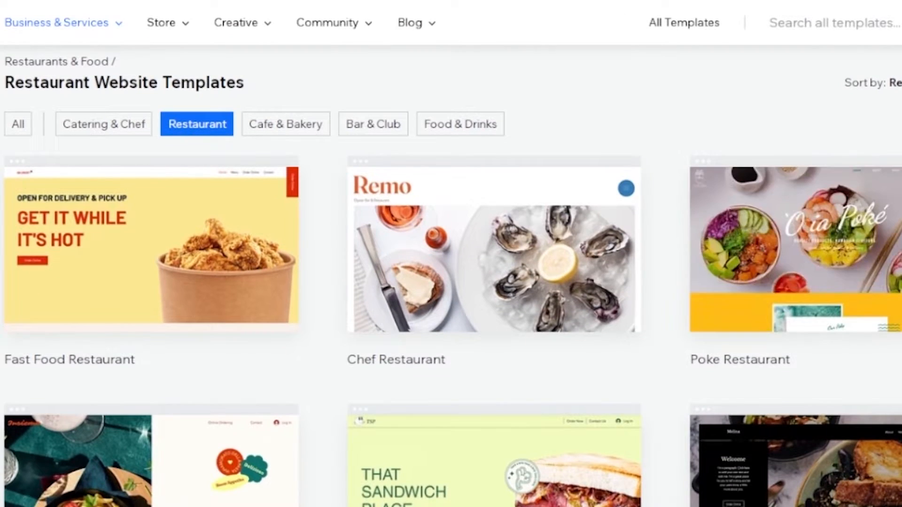
{"action": "scroll", "coordinate": [794, 282], "scroll_direction": "down", "scroll_amount": 5}
Step: Open the Food Photographer template from the Portfolios category for editing
{"action": "scroll", "coordinate": [816, 195], "scroll_direction": "down", "scroll_amount": 1}
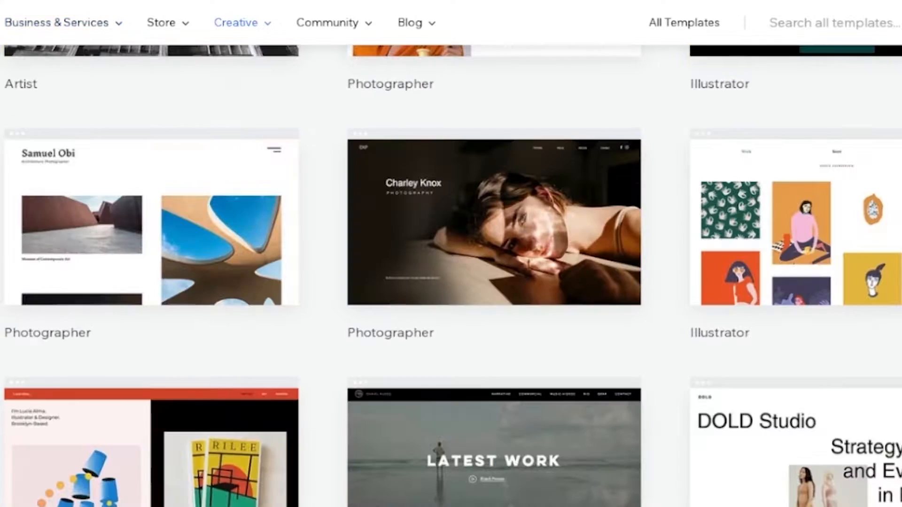
{"action": "scroll", "coordinate": [451, 253], "scroll_direction": "down", "scroll_amount": 10}
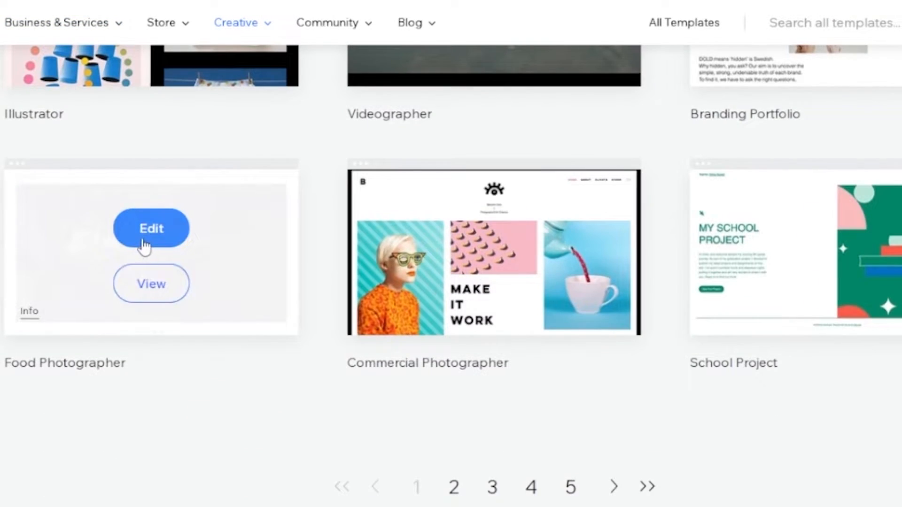
{"action": "left_click", "coordinate": [150, 240]}
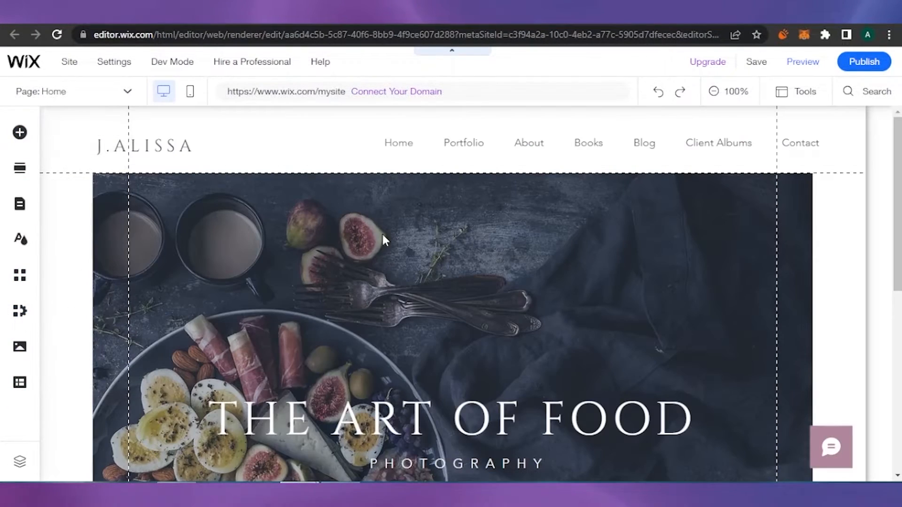
Step: Review the template's Home page from the header down to the footer
{"action": "left_click", "coordinate": [372, 163]}
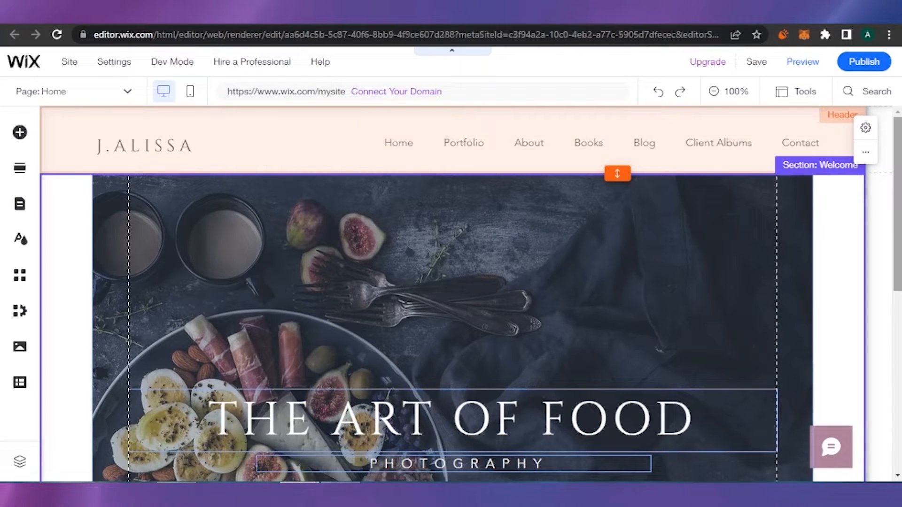
{"action": "scroll", "coordinate": [739, 141], "scroll_direction": "down", "scroll_amount": 2}
{"action": "scroll", "coordinate": [799, 246], "scroll_direction": "down", "scroll_amount": 3}
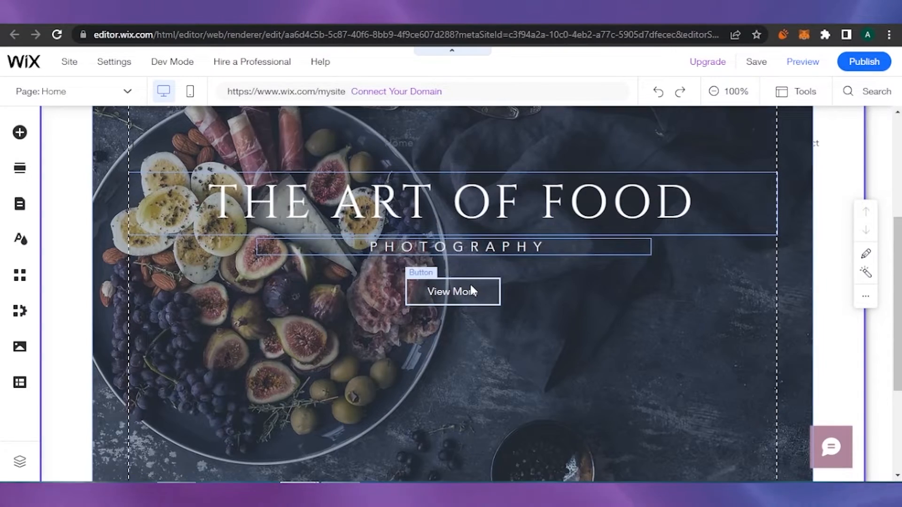
{"action": "scroll", "coordinate": [791, 412], "scroll_direction": "down", "scroll_amount": 4}
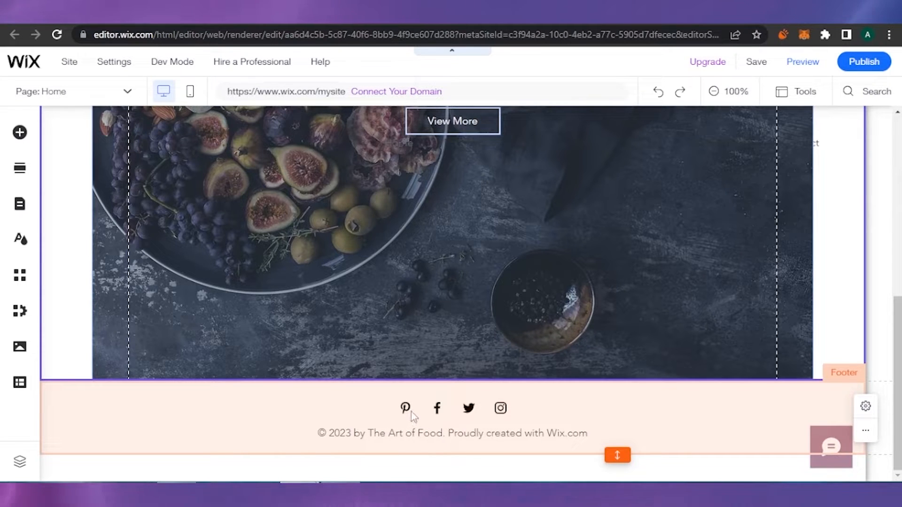
{"action": "scroll", "coordinate": [394, 212], "scroll_direction": "up", "scroll_amount": 9}
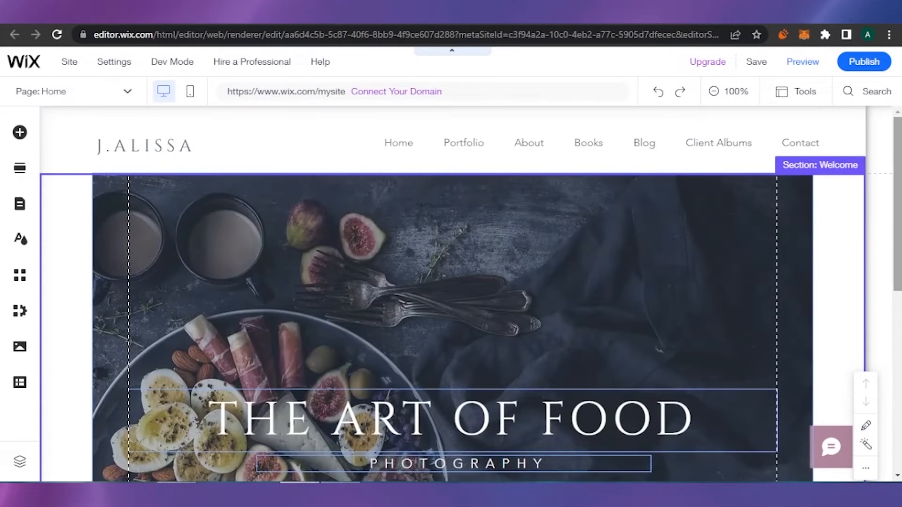
Step: Change the text of the site-name button in the header to "food Artsy" and close its settings
{"action": "left_click", "coordinate": [190, 146]}
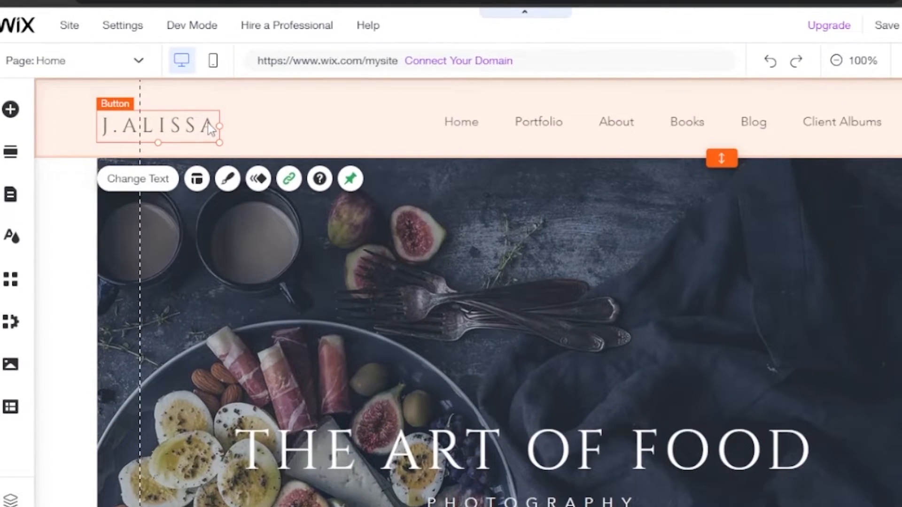
{"action": "left_click", "coordinate": [138, 178]}
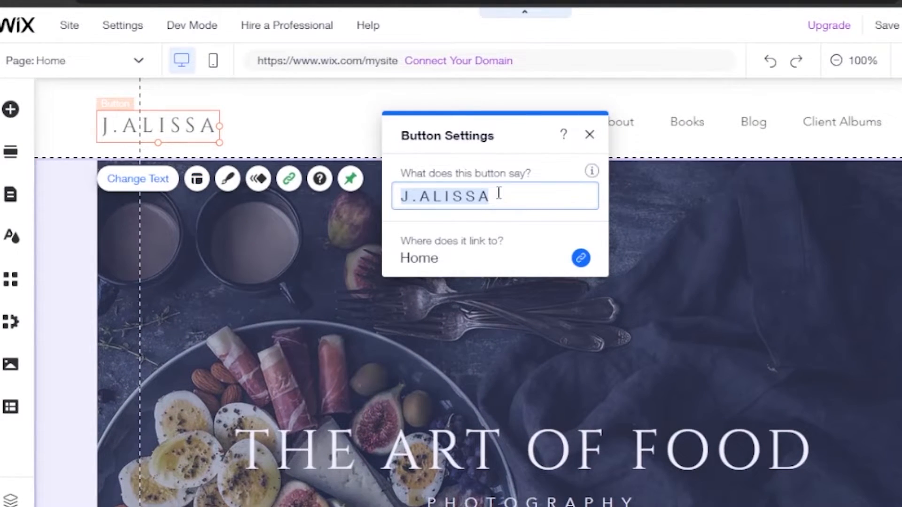
{"action": "key", "text": "BackSpace"}
{"action": "type", "text": "food Artsy"}
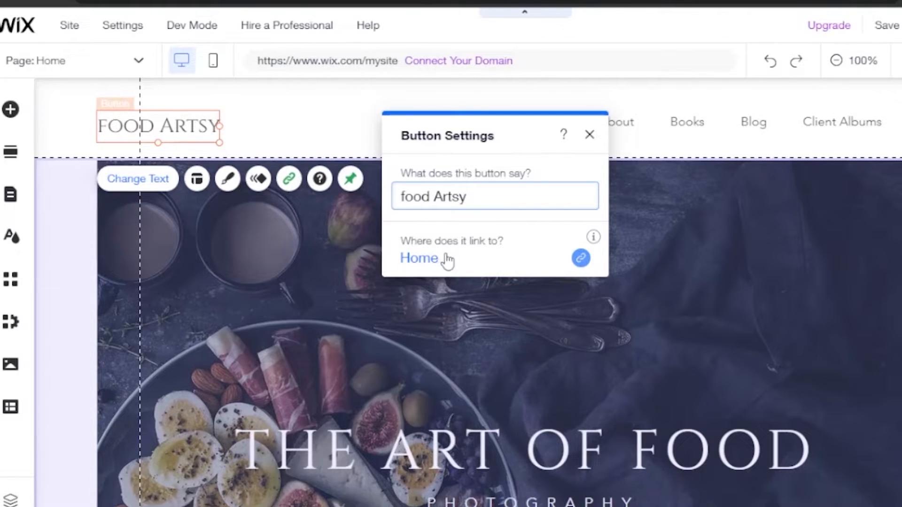
{"action": "left_click", "coordinate": [590, 136]}
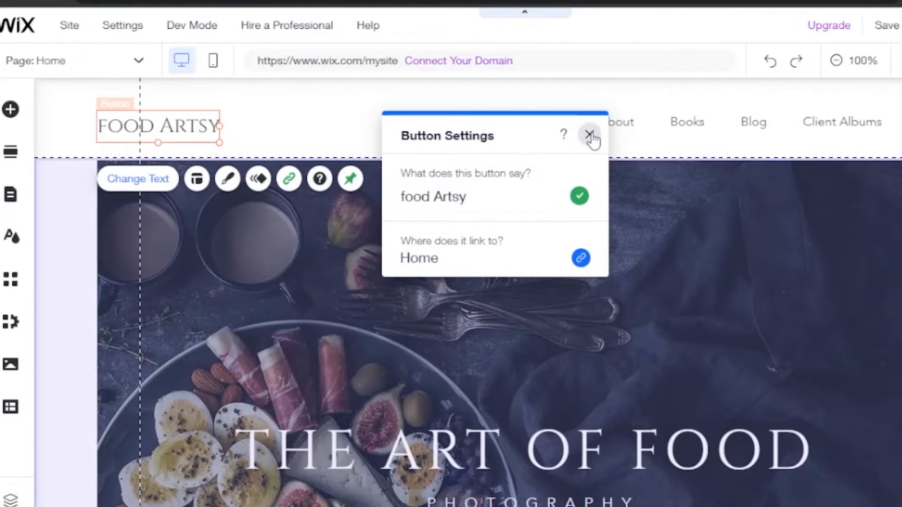
Step: Close the button settings, open the management of the header's horizontal menu, and review the site's page list through Contact
{"action": "left_click", "coordinate": [590, 136]}
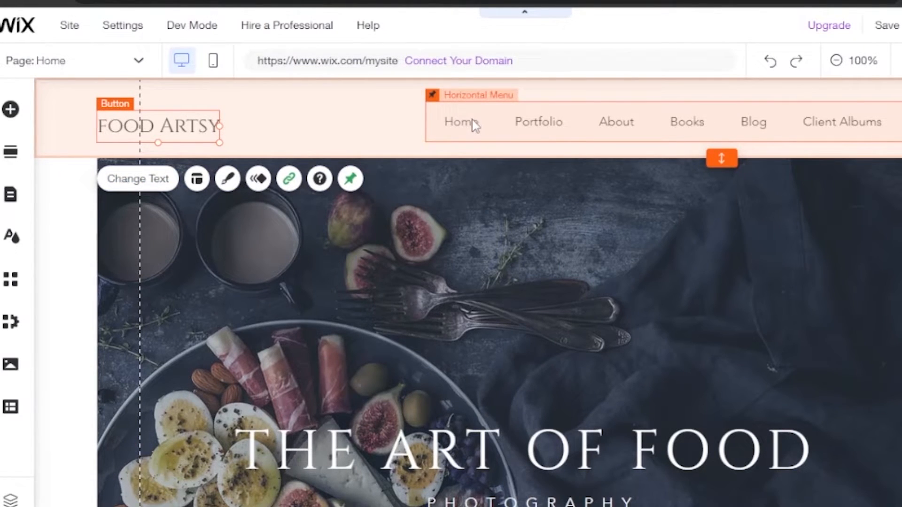
{"action": "left_click", "coordinate": [474, 125]}
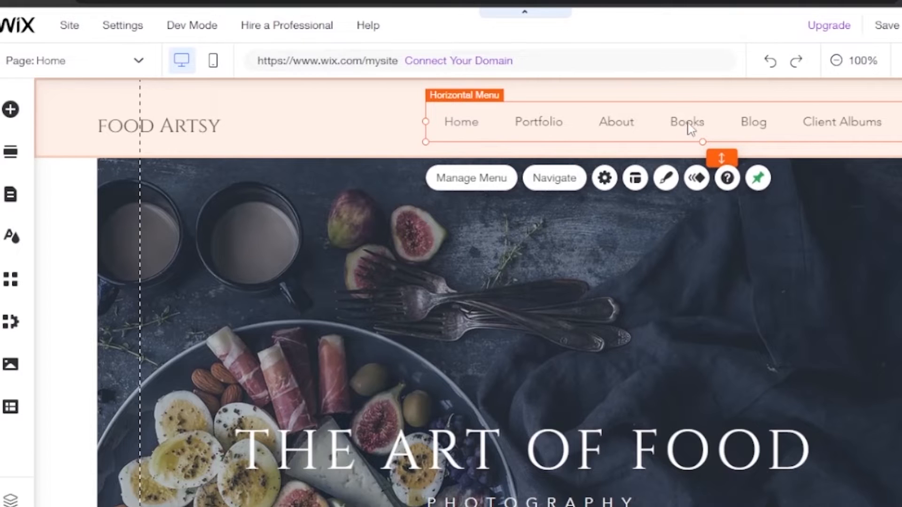
{"action": "left_click", "coordinate": [488, 181]}
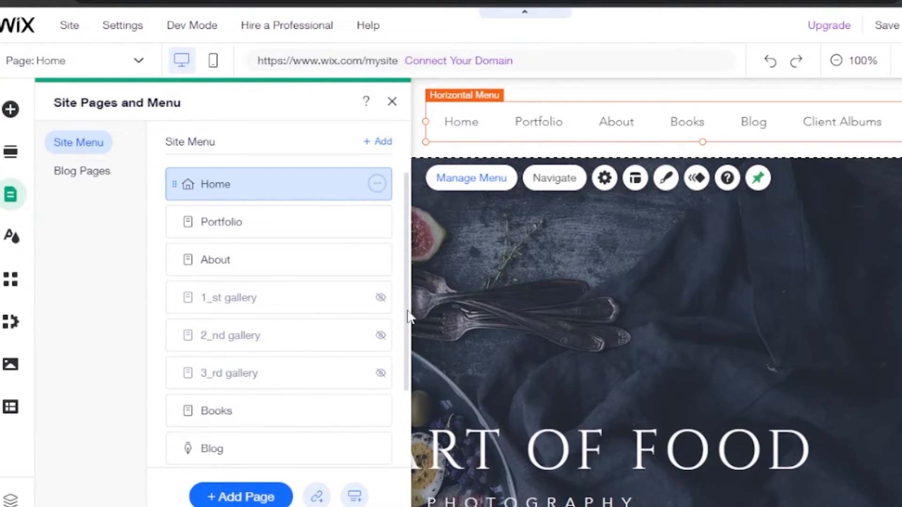
{"action": "left_click_drag", "start_coordinate": [407, 316], "coordinate": [405, 412]}
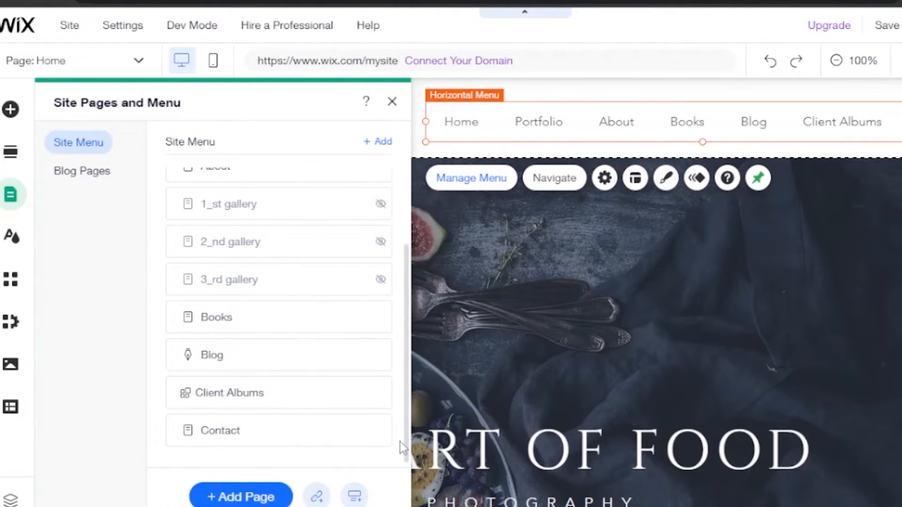
Step: Add a blank page to the site menu, keeping its default name
{"action": "left_click", "coordinate": [241, 497]}
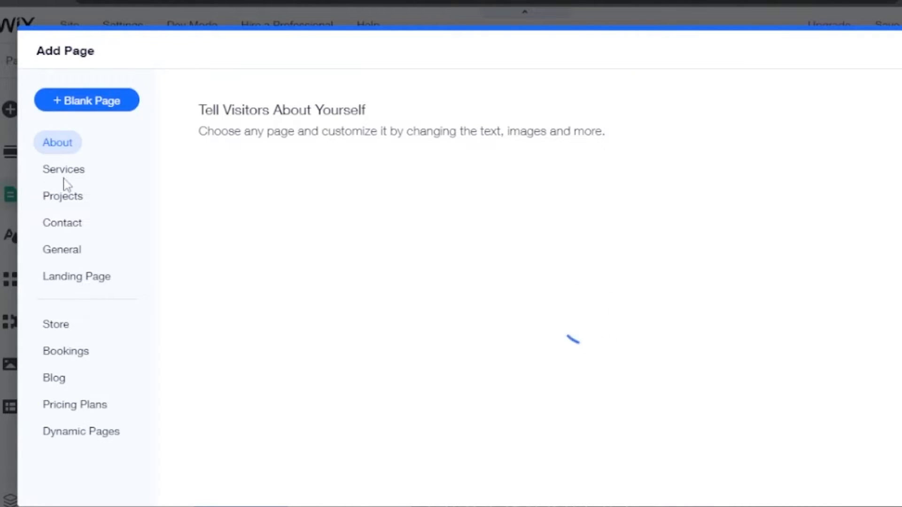
{"action": "left_click", "coordinate": [96, 100]}
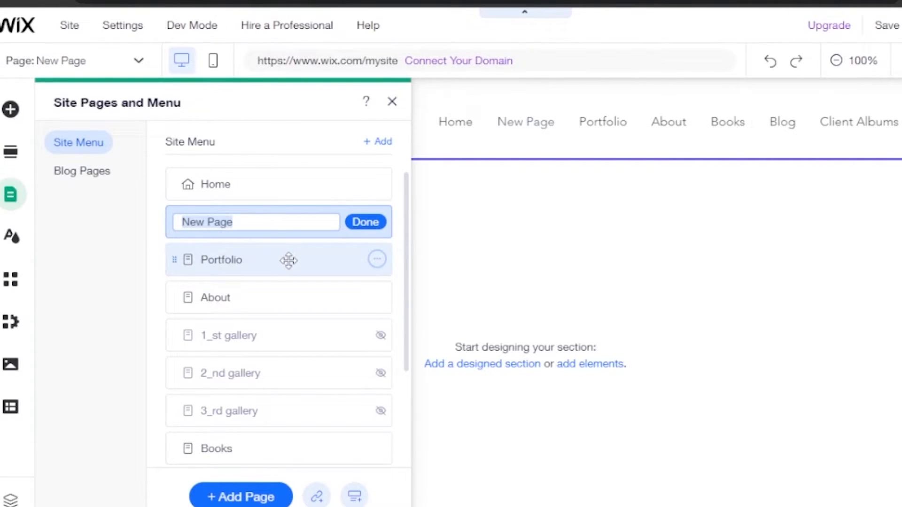
{"action": "left_click", "coordinate": [151, 269]}
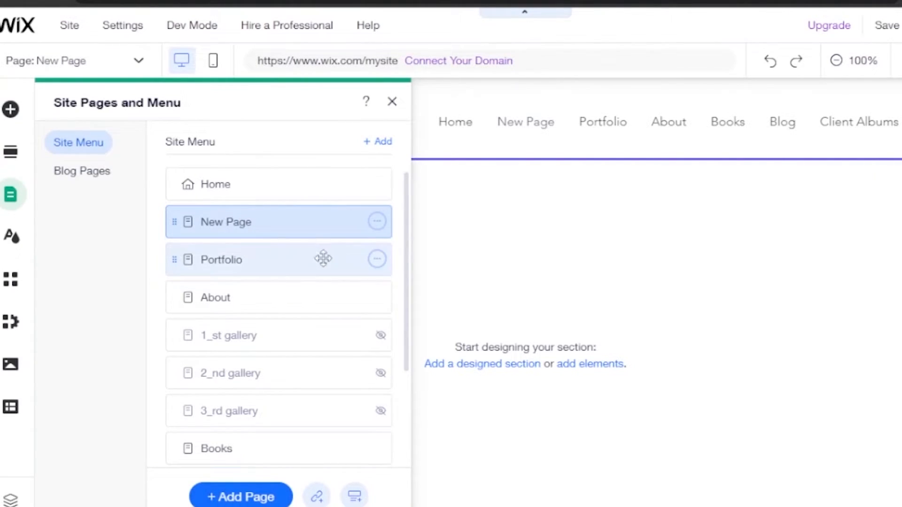
Step: Delete the newly added blank page from the site menu and confirm the deletion
{"action": "left_click", "coordinate": [377, 222]}
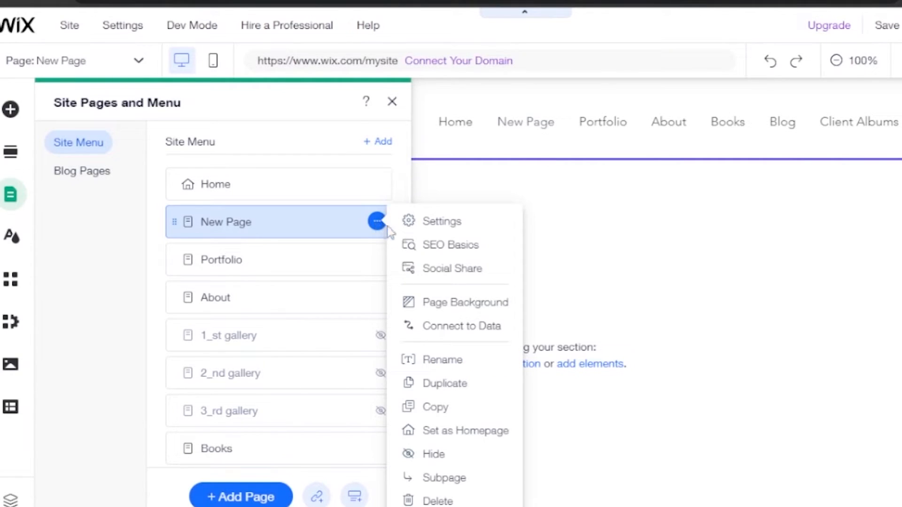
{"action": "left_click", "coordinate": [438, 501]}
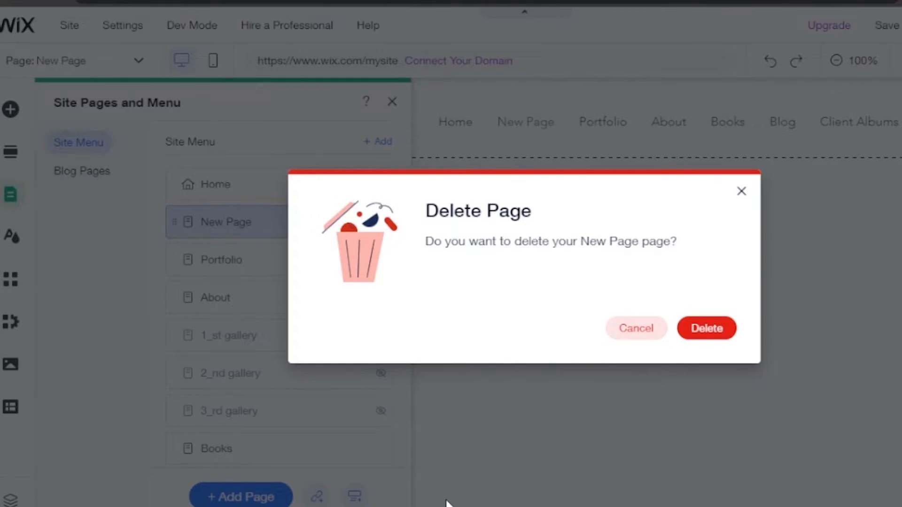
{"action": "left_click", "coordinate": [708, 331]}
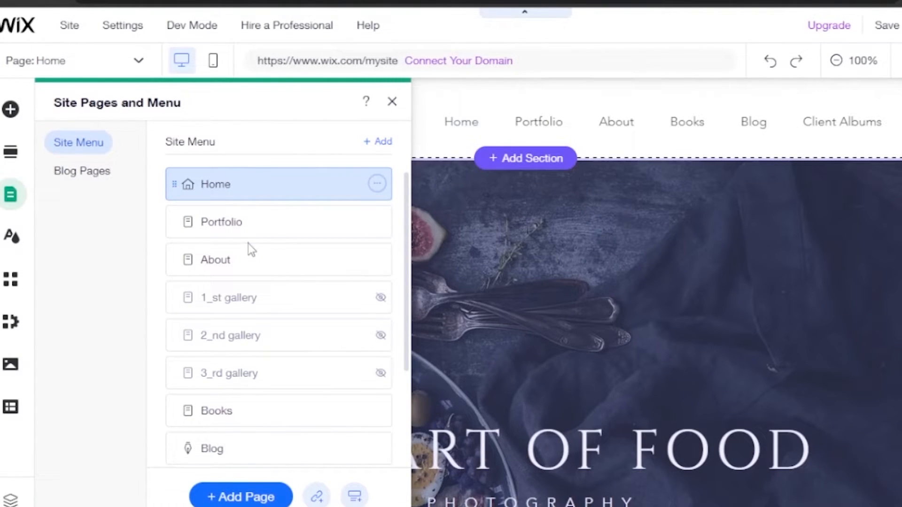
Step: Examine the page options available for 1_st gallery and for the Post page among the blog pages
{"action": "left_click", "coordinate": [377, 297]}
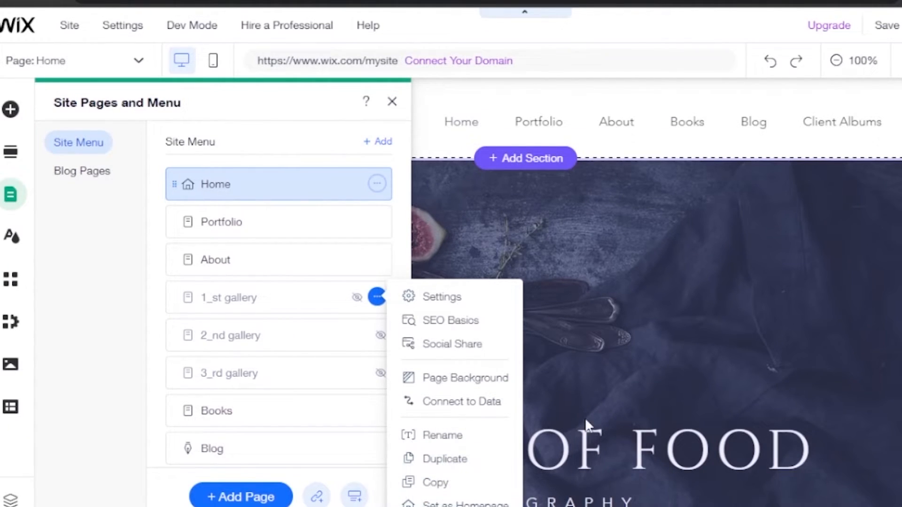
{"action": "left_click", "coordinate": [109, 320]}
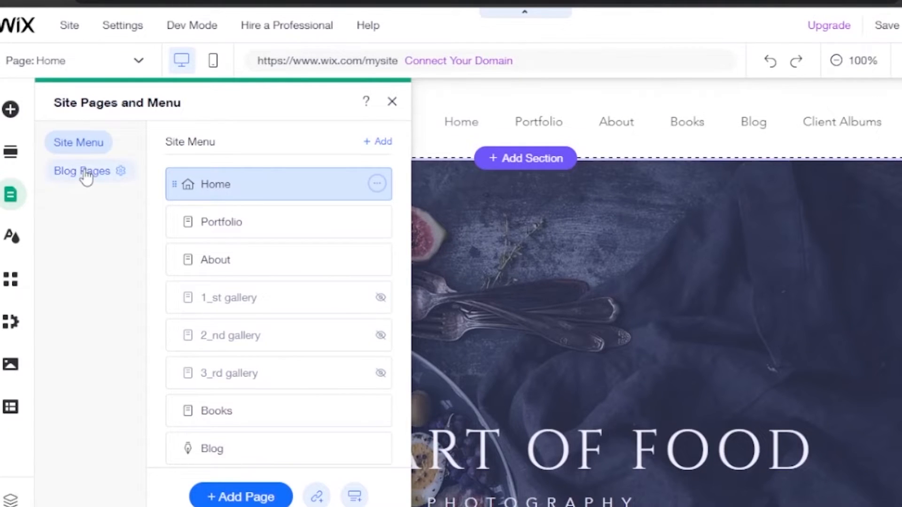
{"action": "left_click", "coordinate": [86, 176]}
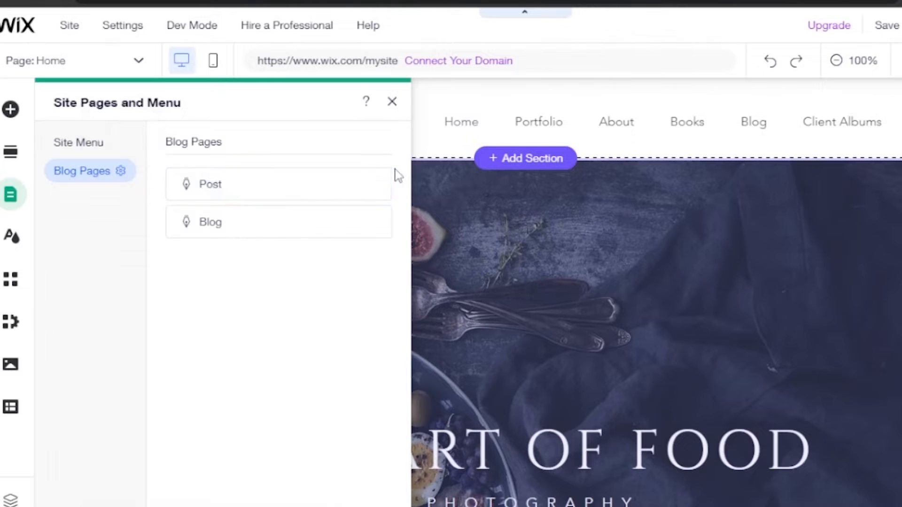
{"action": "left_click", "coordinate": [376, 187]}
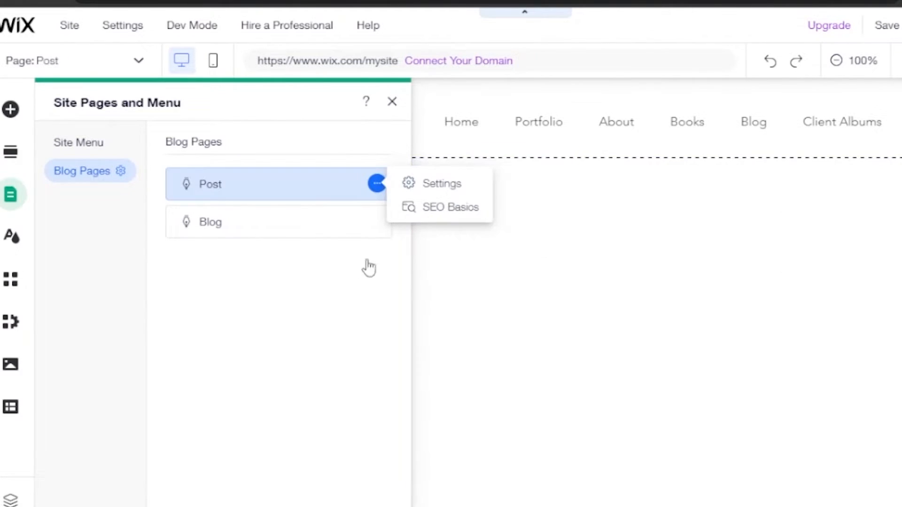
{"action": "left_click", "coordinate": [279, 314]}
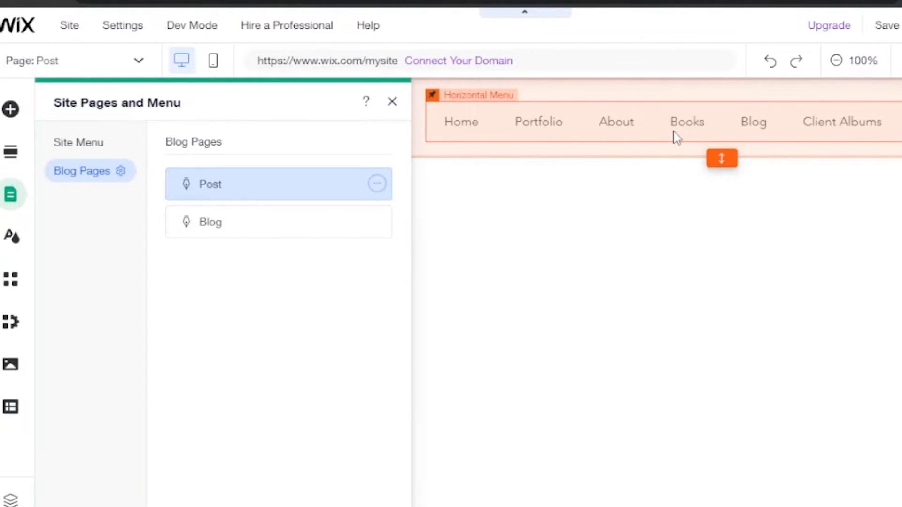
Step: Add the dark "Welcome to Our Site" section at the top of the Post page, directly below the header
{"action": "left_click", "coordinate": [11, 155]}
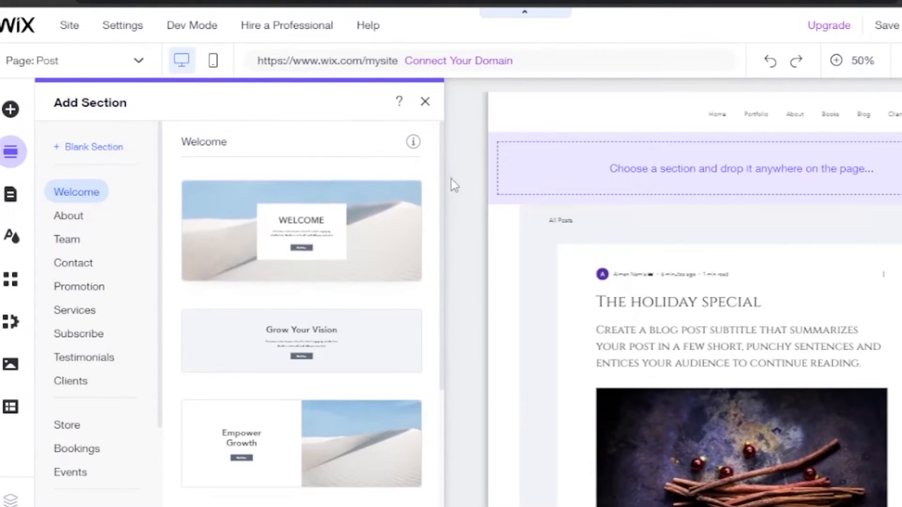
{"action": "scroll", "coordinate": [441, 313], "scroll_direction": "down", "scroll_amount": 4}
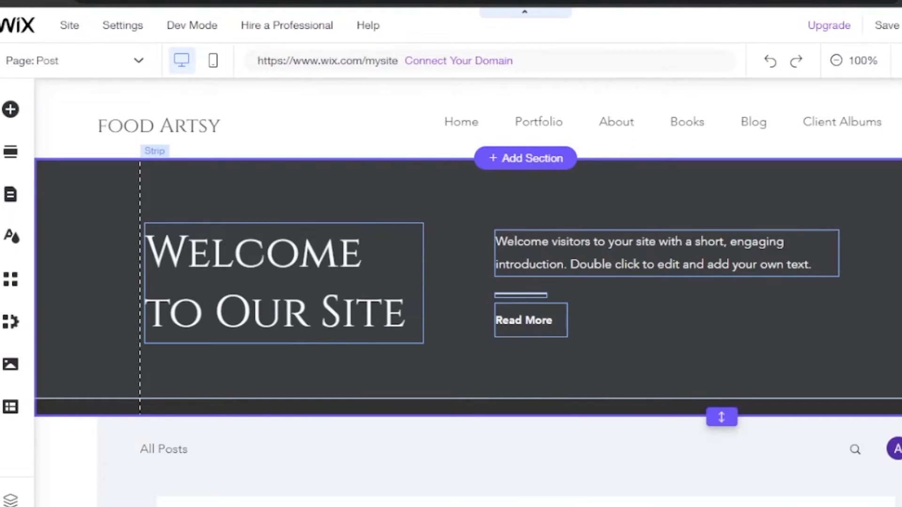
{"action": "left_click", "coordinate": [874, 301]}
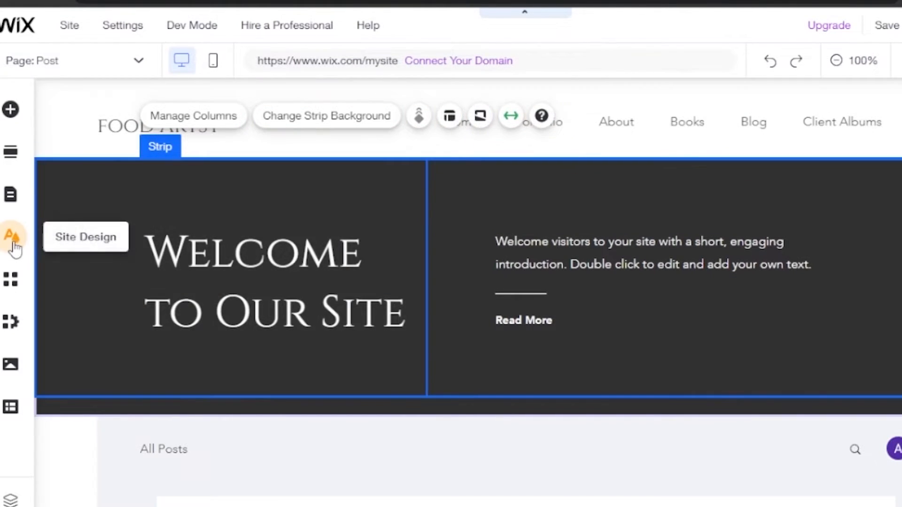
Step: Try the Horizontal and Vertical page transitions in the site design, and set the transition to Cross Fade
{"action": "left_click", "coordinate": [12, 236]}
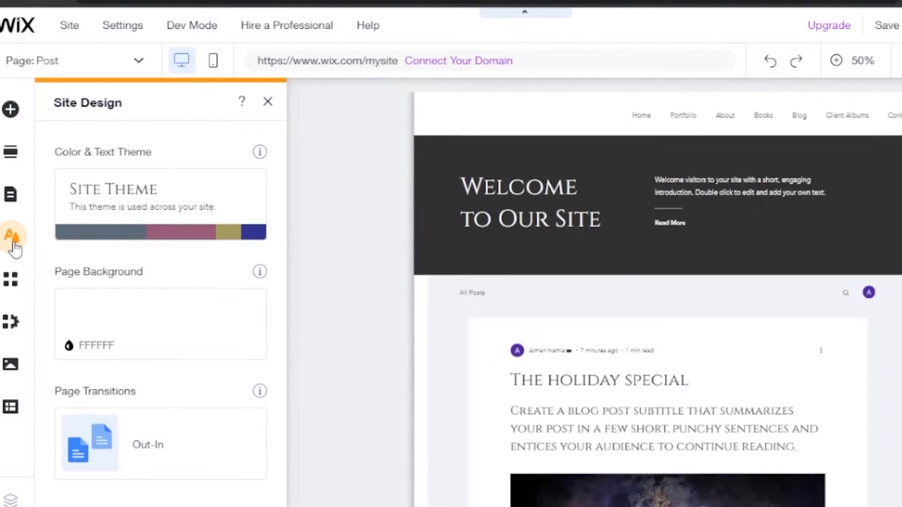
{"action": "mouse_move", "coordinate": [210, 226]}
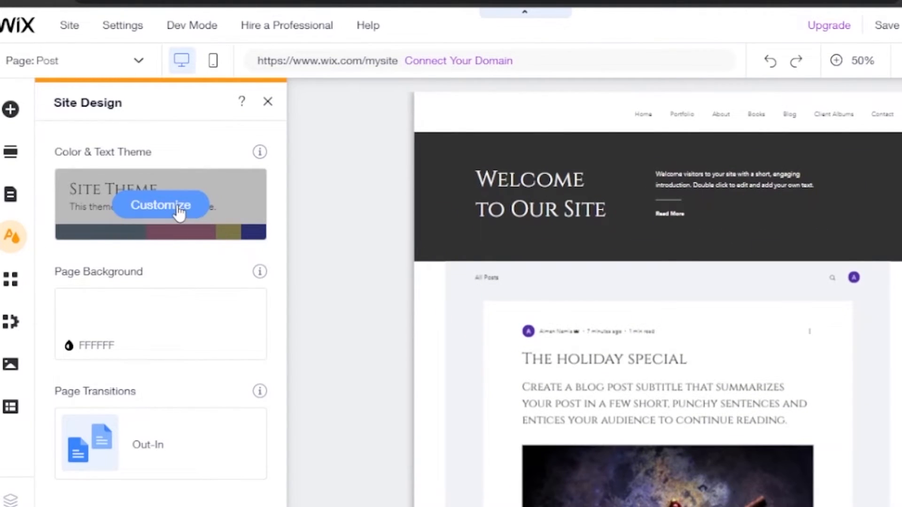
{"action": "mouse_move", "coordinate": [150, 455]}
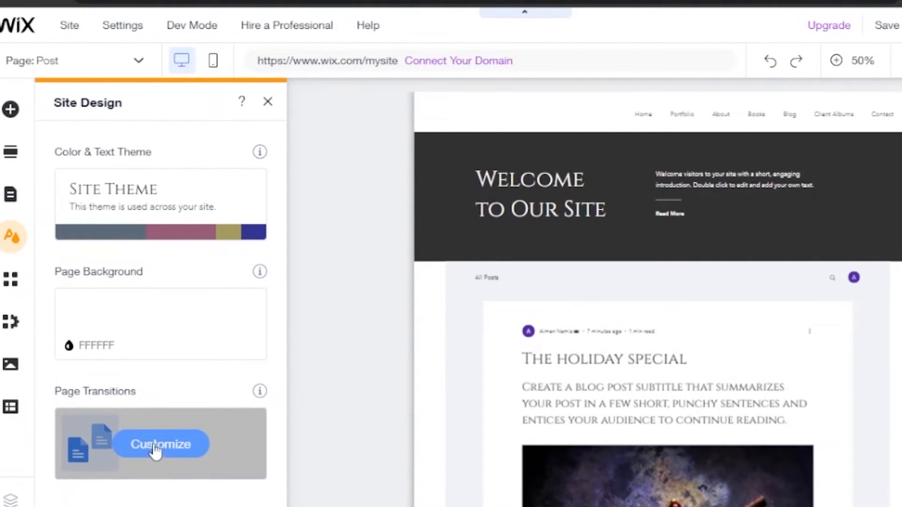
{"action": "left_click", "coordinate": [151, 450]}
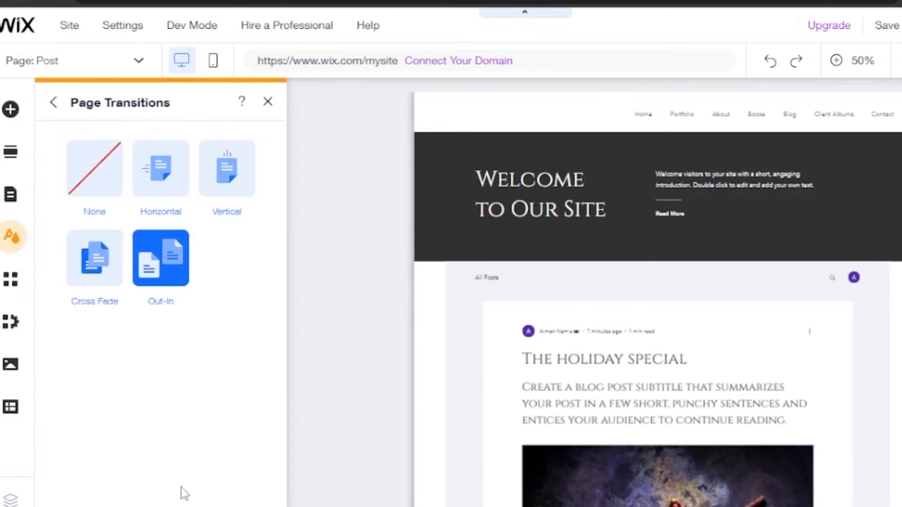
{"action": "left_click", "coordinate": [160, 186]}
{"action": "left_click", "coordinate": [226, 180]}
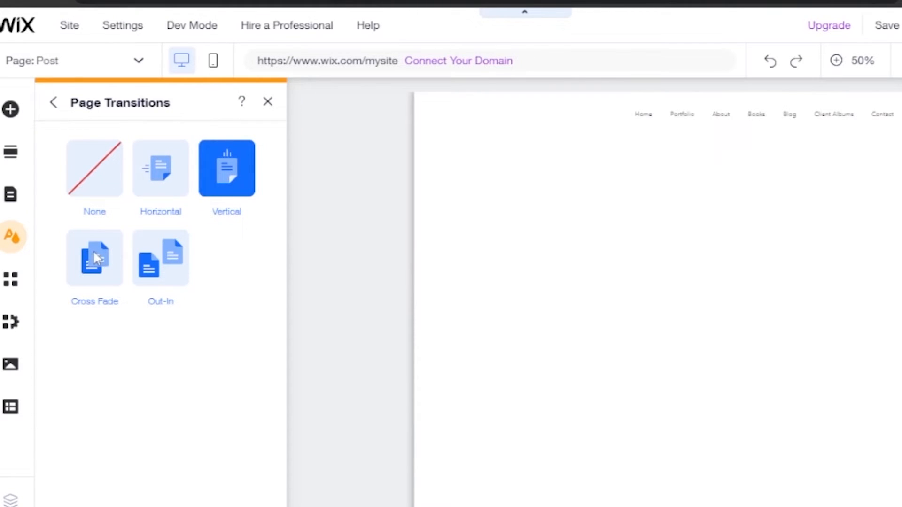
{"action": "left_click", "coordinate": [97, 257]}
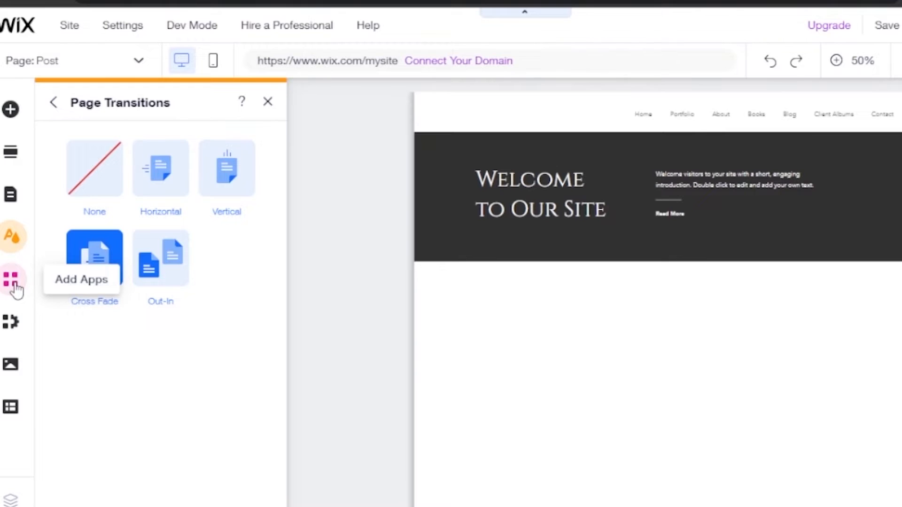
Step: Examine the Wix App Market, the media sources, and the Text, Button and Gallery categories of addable elements
{"action": "left_click", "coordinate": [15, 286]}
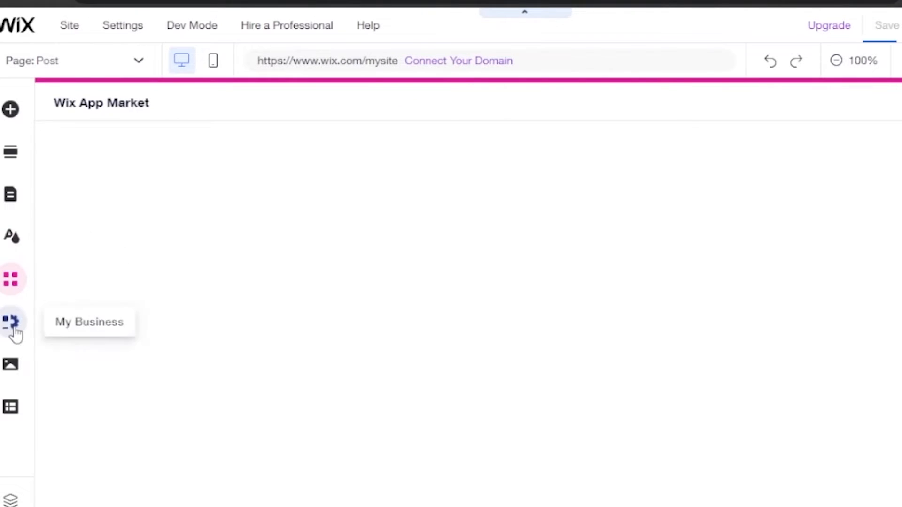
{"action": "left_click", "coordinate": [18, 372]}
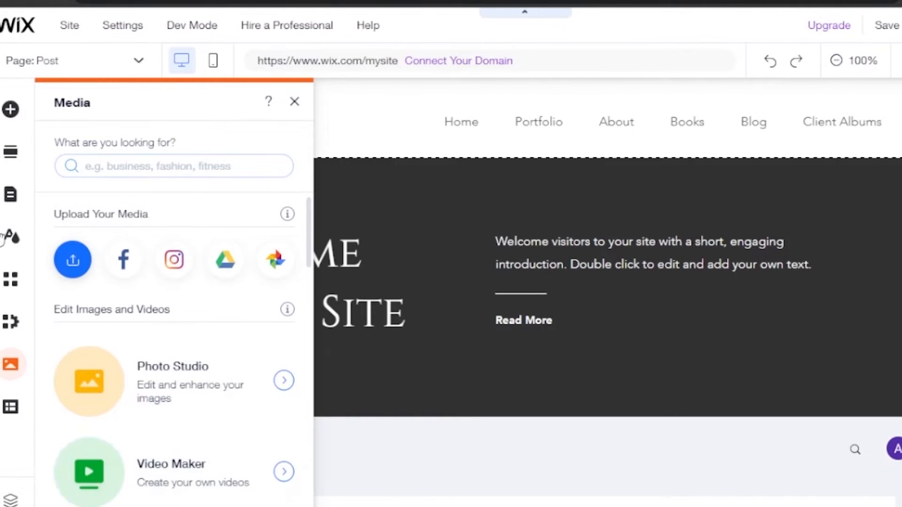
{"action": "left_click", "coordinate": [10, 111]}
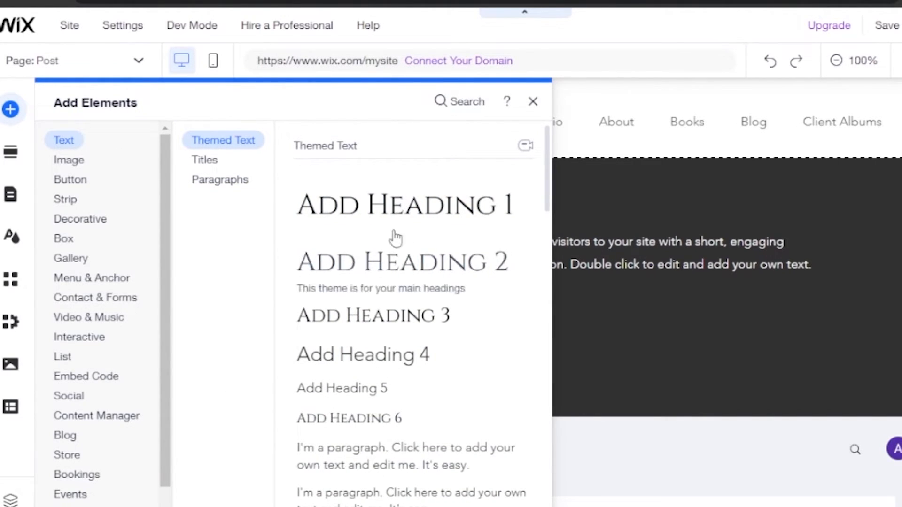
{"action": "left_click", "coordinate": [71, 160]}
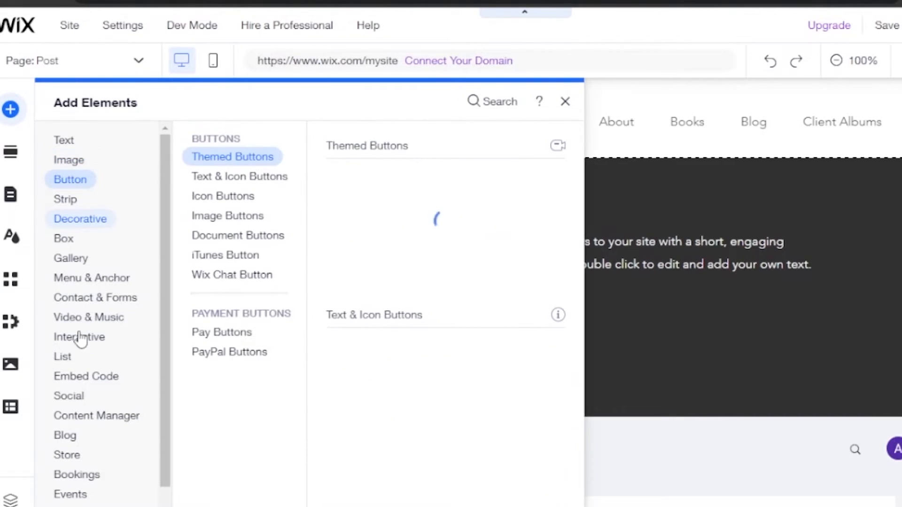
{"action": "left_click", "coordinate": [80, 261]}
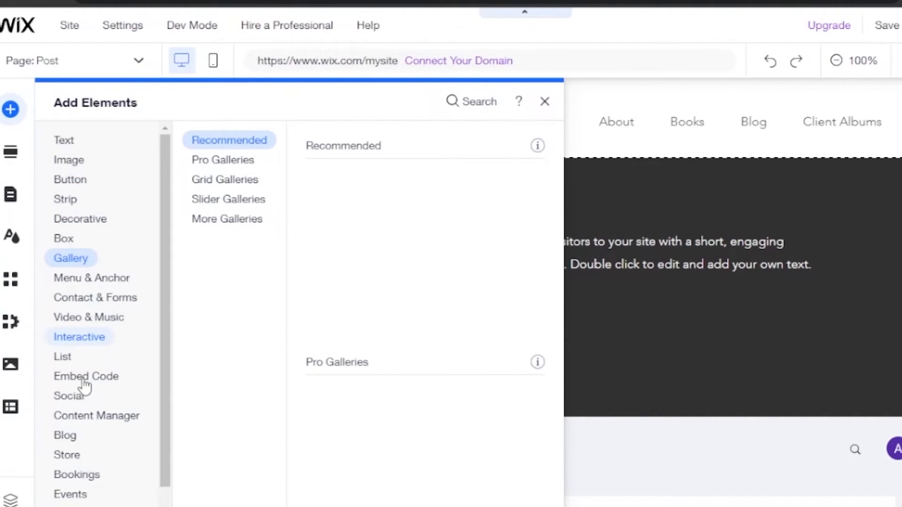
{"action": "left_click", "coordinate": [545, 103]}
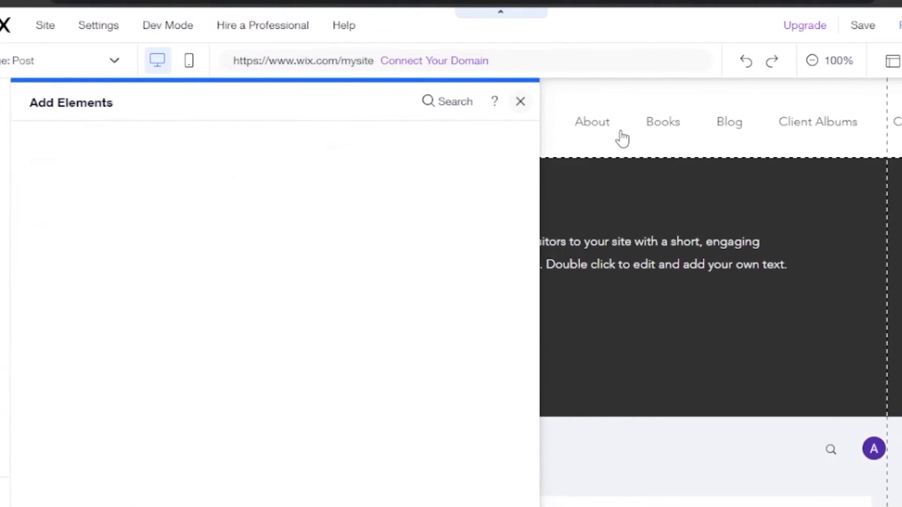
Step: Set the background scroll effect of the "The Art of Food" strip on the home page to 3D
{"action": "scroll", "coordinate": [451, 292], "scroll_direction": "down", "scroll_amount": 2}
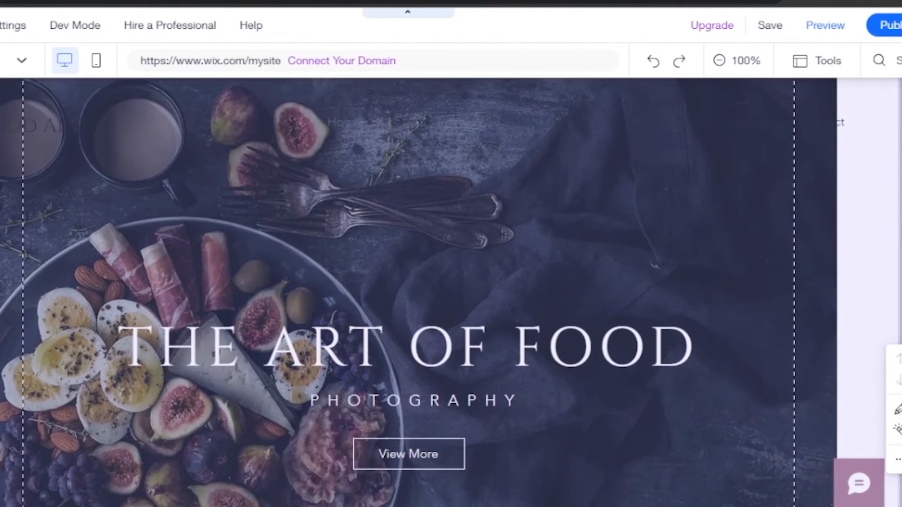
{"action": "scroll", "coordinate": [451, 292], "scroll_direction": "up", "scroll_amount": 1}
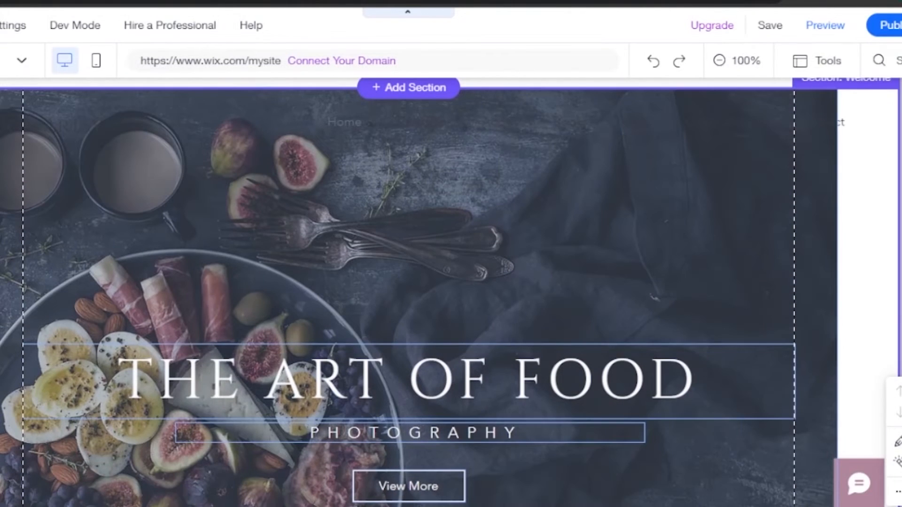
{"action": "scroll", "coordinate": [533, 235], "scroll_direction": "down", "scroll_amount": 6}
{"action": "scroll", "coordinate": [451, 273], "scroll_direction": "up", "scroll_amount": 1}
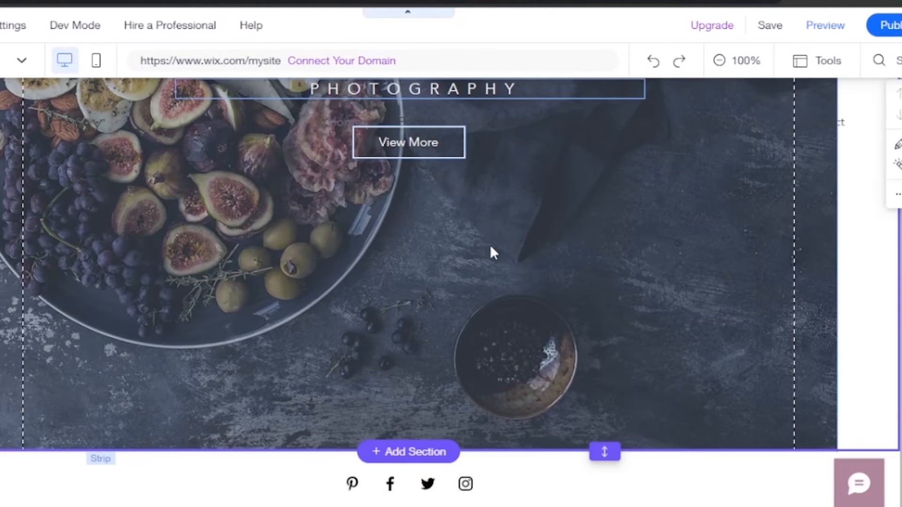
{"action": "left_click", "coordinate": [449, 226]}
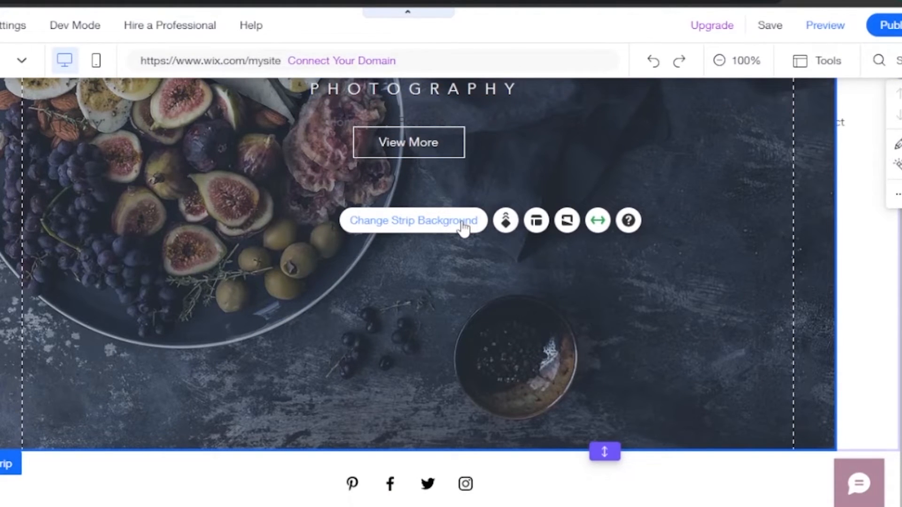
{"action": "left_click", "coordinate": [506, 222]}
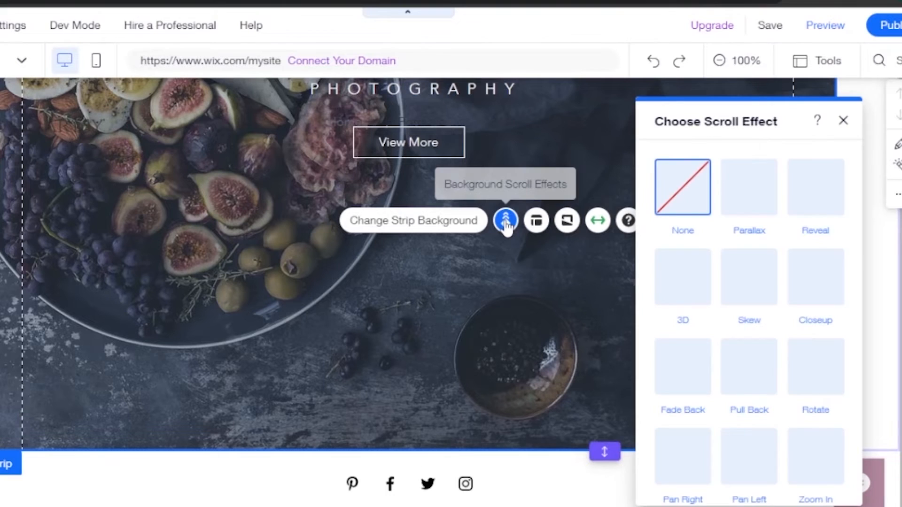
{"action": "left_click", "coordinate": [819, 202]}
{"action": "left_click", "coordinate": [682, 280]}
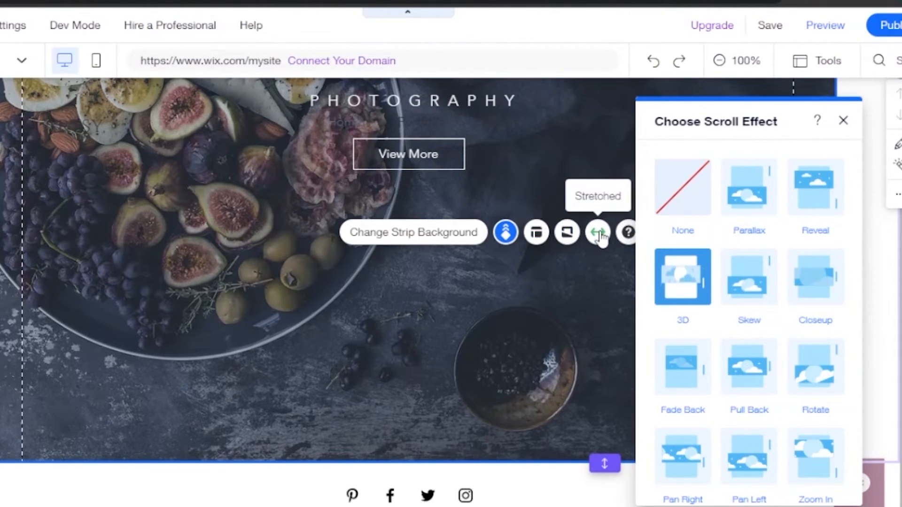
{"action": "left_click", "coordinate": [598, 187]}
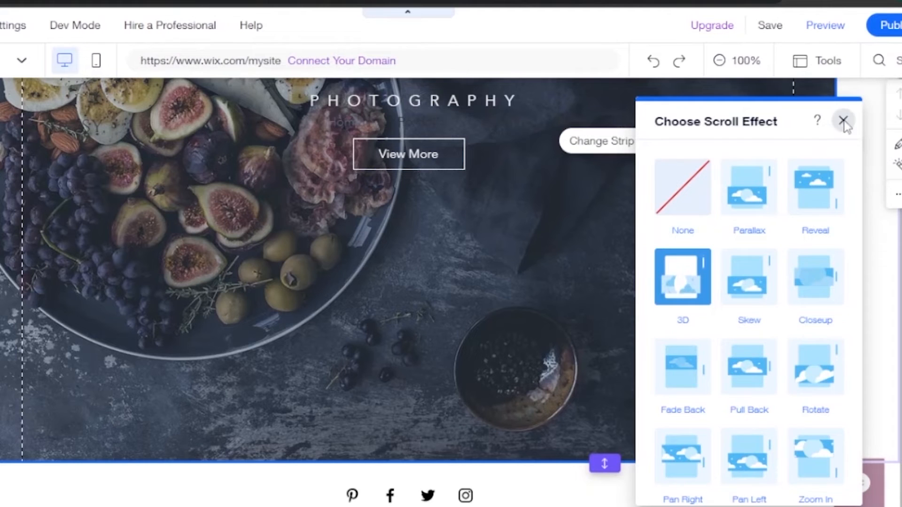
{"action": "left_click", "coordinate": [843, 122]}
{"action": "scroll", "coordinate": [451, 282], "scroll_direction": "up", "scroll_amount": 3}
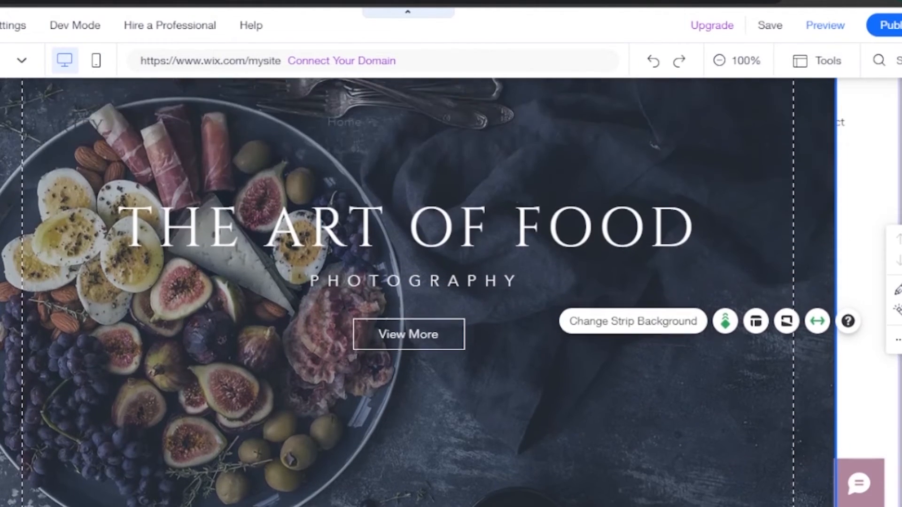
{"action": "scroll", "coordinate": [451, 281], "scroll_direction": "down", "scroll_amount": 4}
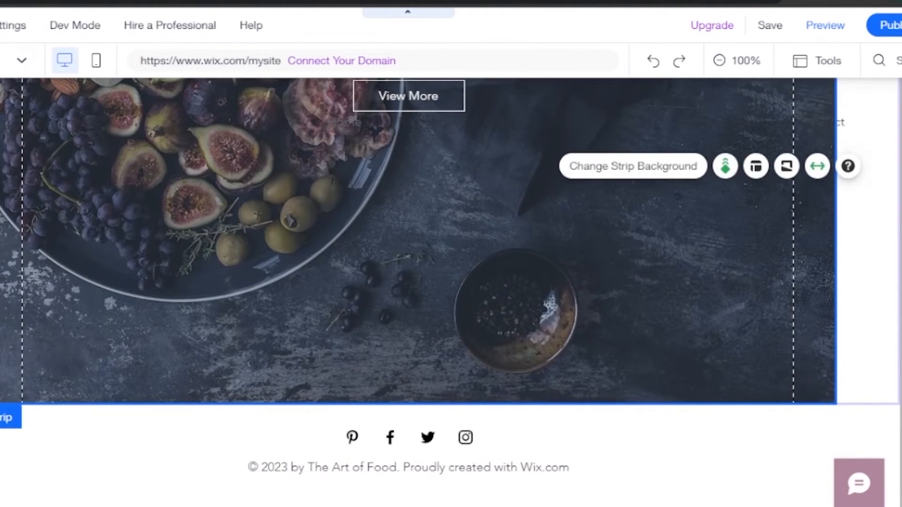
{"action": "scroll", "coordinate": [451, 282], "scroll_direction": "up", "scroll_amount": 5}
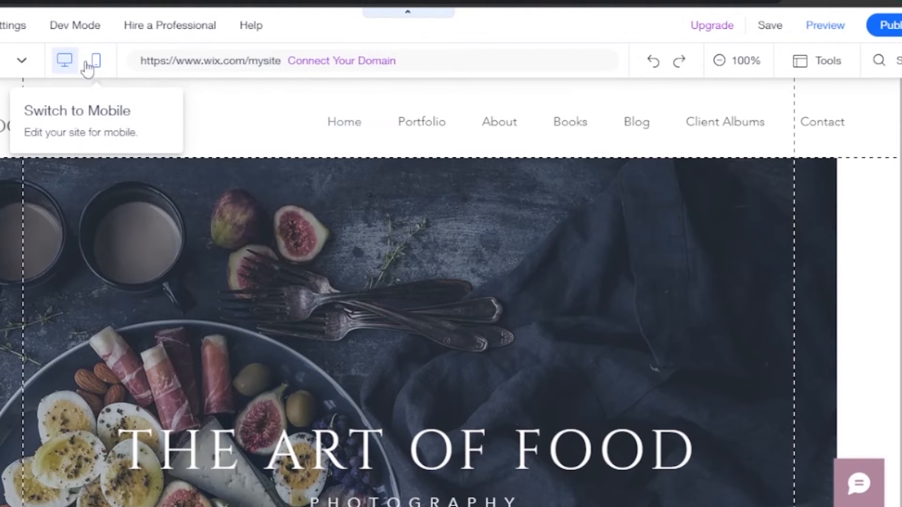
Step: Switch the editor to the mobile version, skip its introduction, and examine the display options under Tools
{"action": "left_click", "coordinate": [97, 62]}
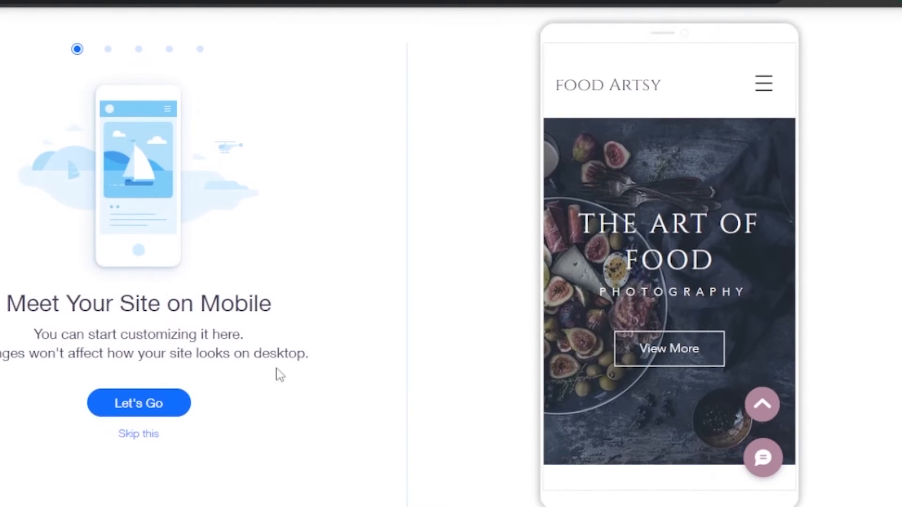
{"action": "left_click", "coordinate": [134, 436]}
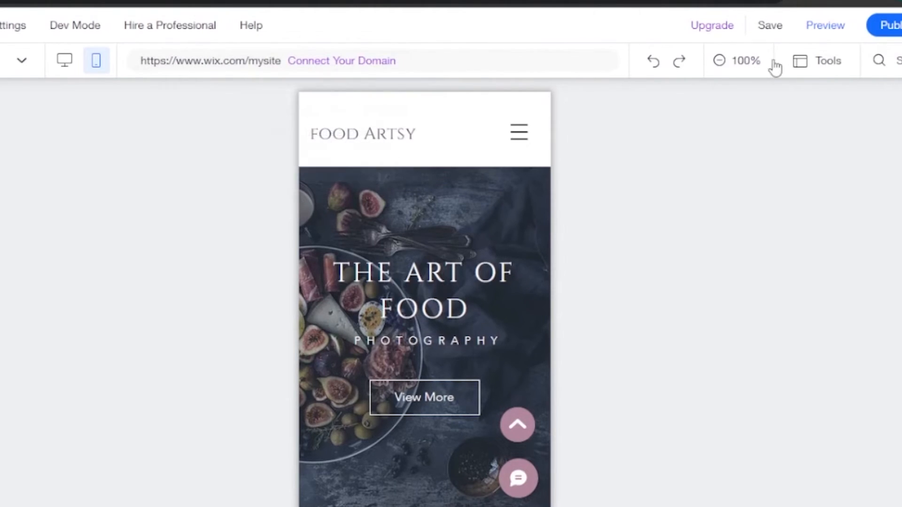
{"action": "left_click", "coordinate": [805, 66]}
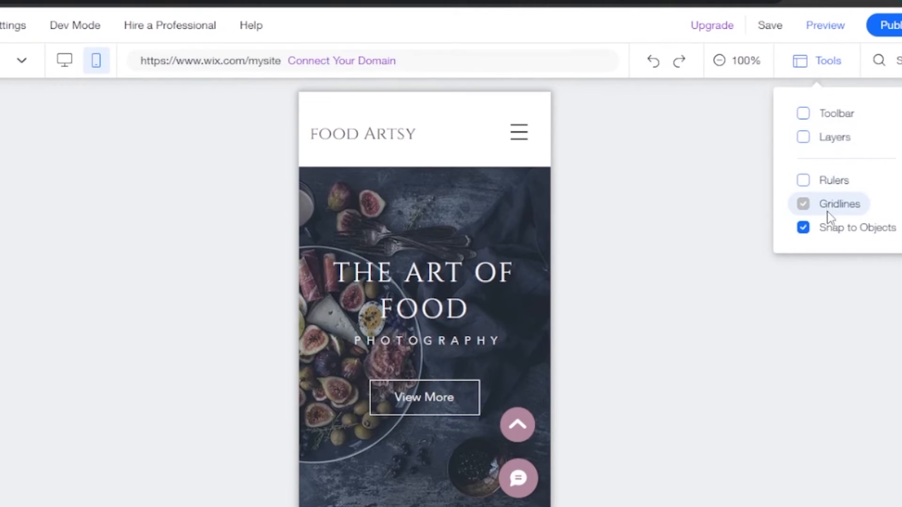
{"action": "left_click", "coordinate": [721, 178]}
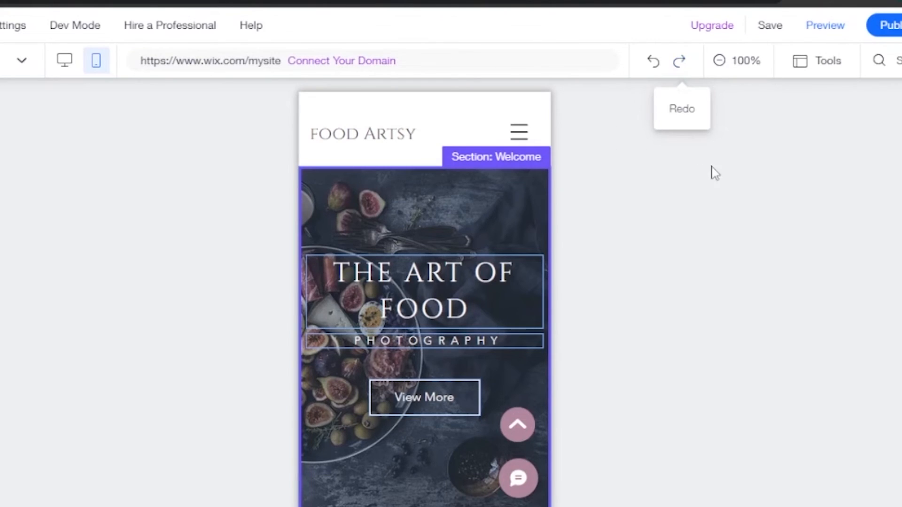
{"action": "left_click", "coordinate": [734, 126]}
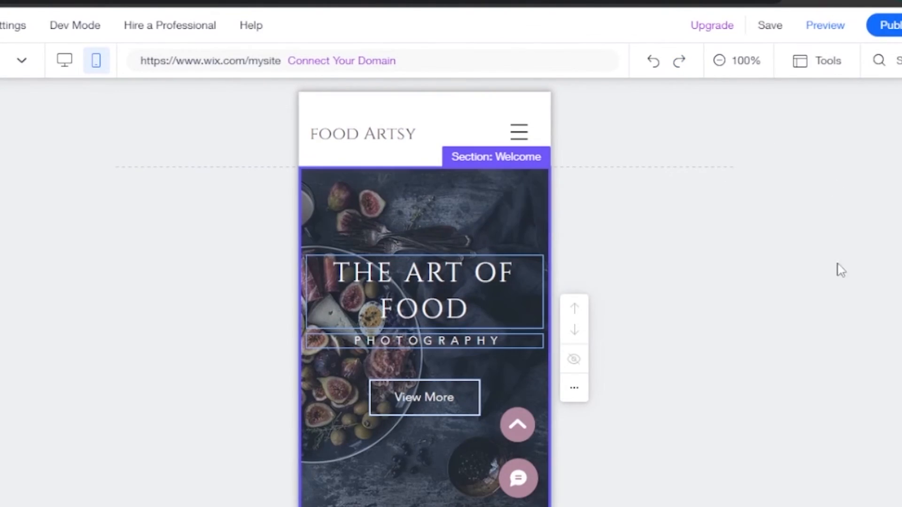
{"action": "left_click", "coordinate": [793, 217]}
Step: Preview the mobile site and view its Portfolio page and the Editorial gallery
{"action": "left_click", "coordinate": [830, 27]}
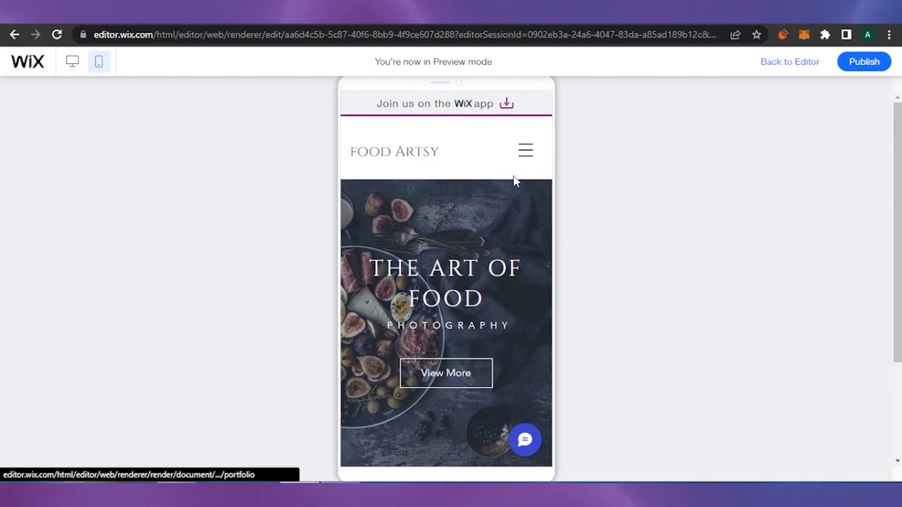
{"action": "left_click", "coordinate": [521, 159]}
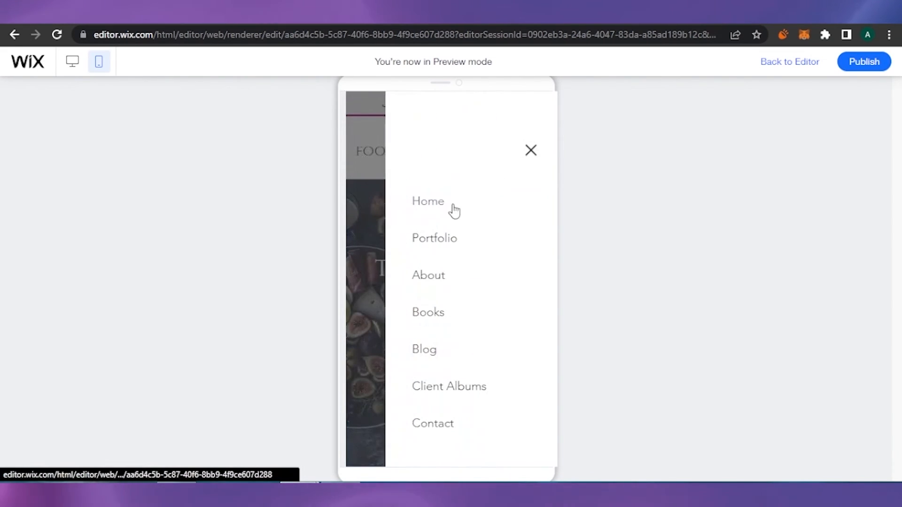
{"action": "left_click", "coordinate": [431, 244]}
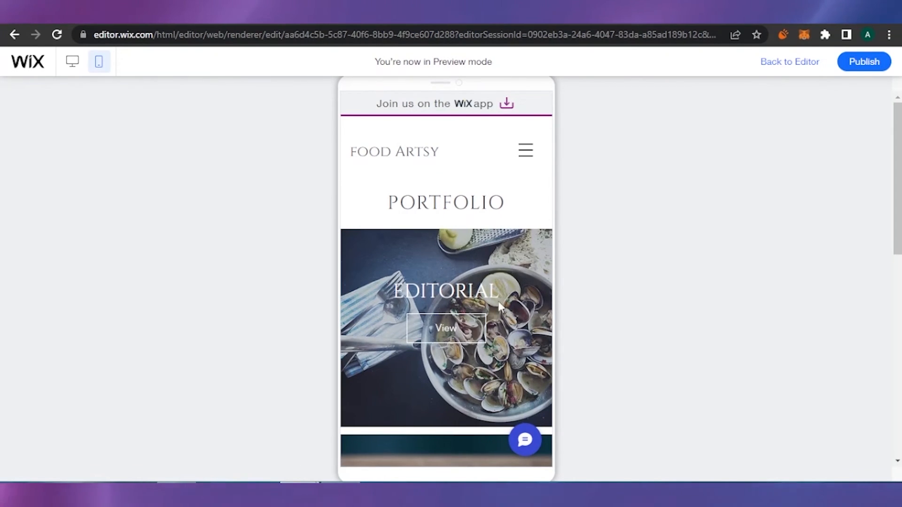
{"action": "left_click", "coordinate": [457, 337]}
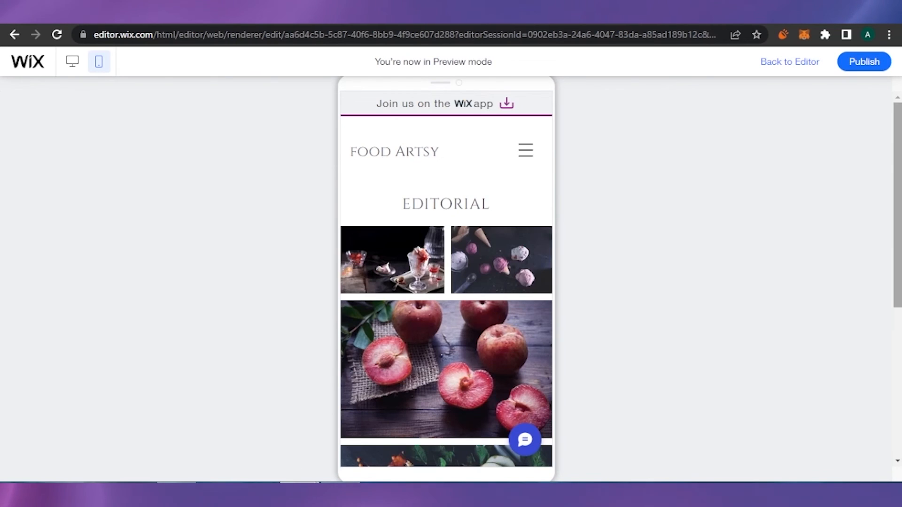
{"action": "scroll", "coordinate": [530, 295], "scroll_direction": "down", "scroll_amount": 3}
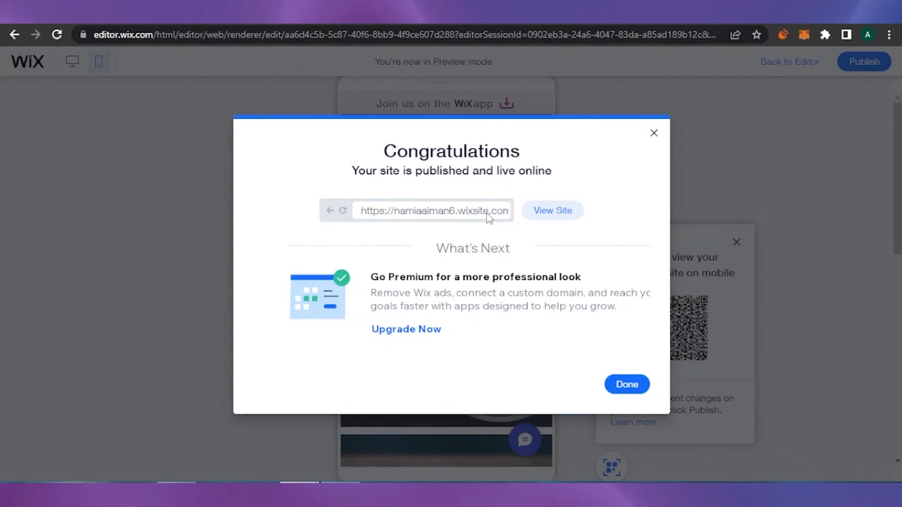
Step: Highlight the account-name part of the published site's address
{"action": "left_click_drag", "start_coordinate": [453, 211], "coordinate": [399, 216]}
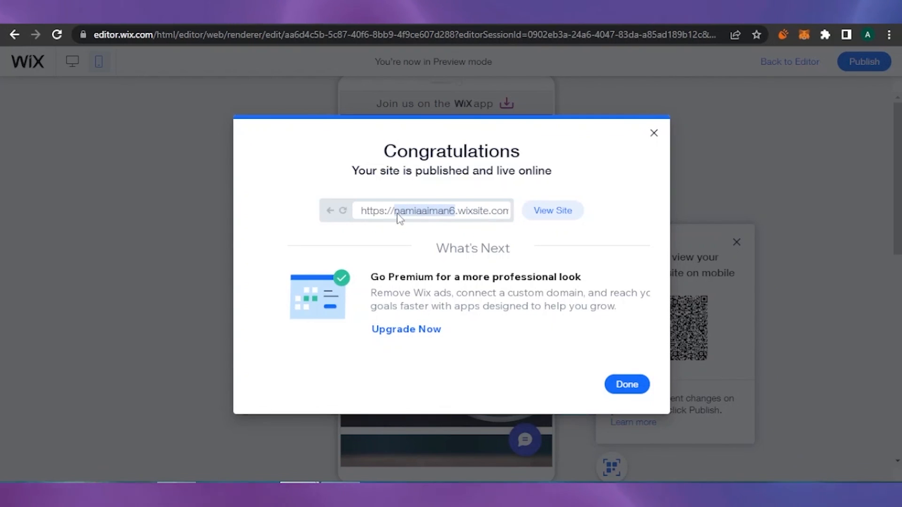